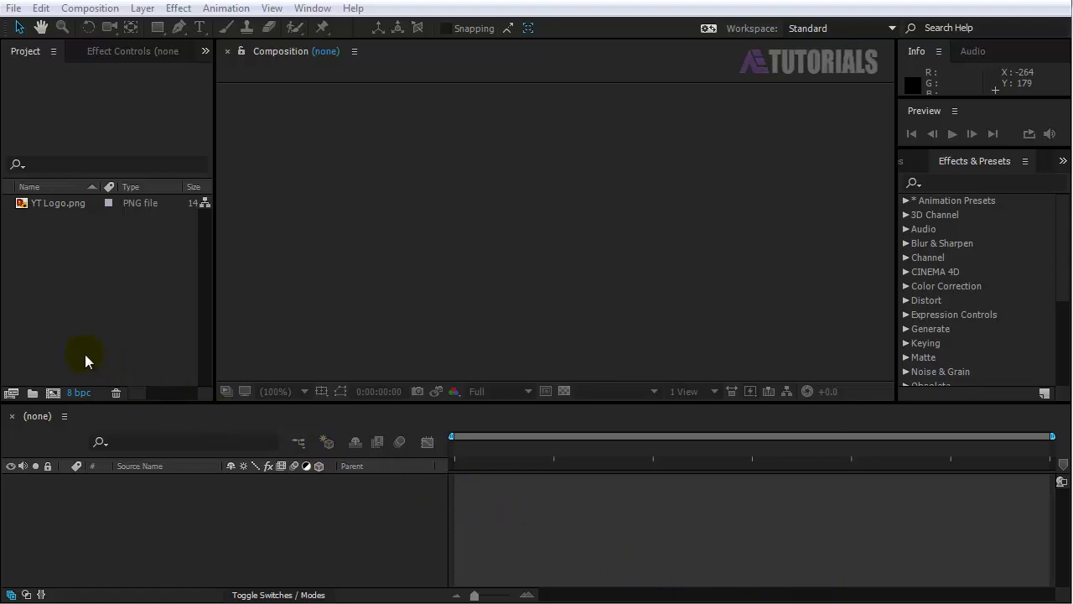
Create a 1920x1080 composition named Main with the HDTV 1080 24 preset
left_click(60, 394)
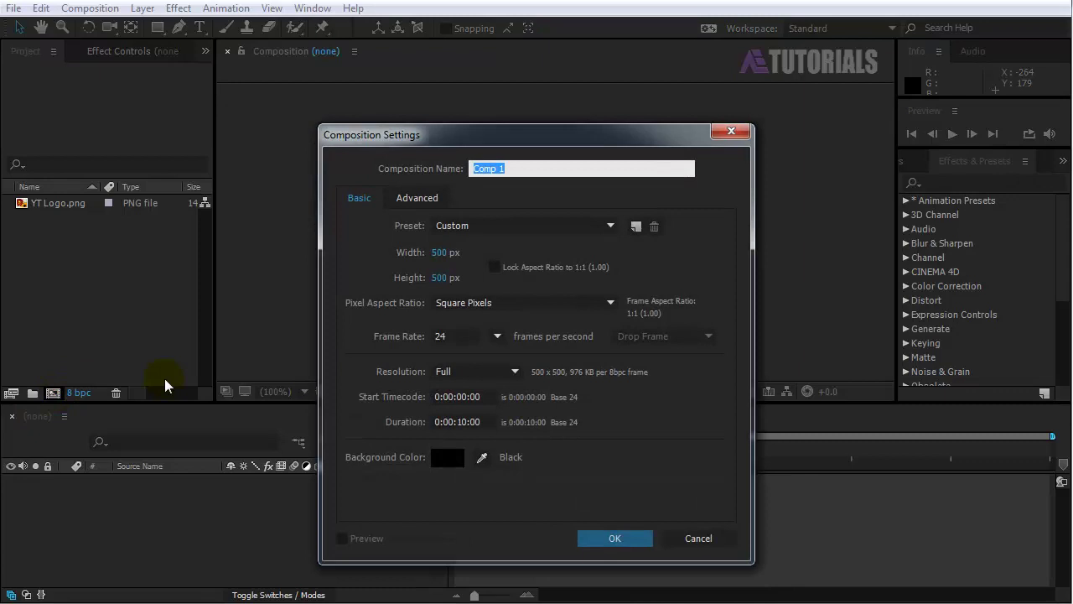
type("Main")
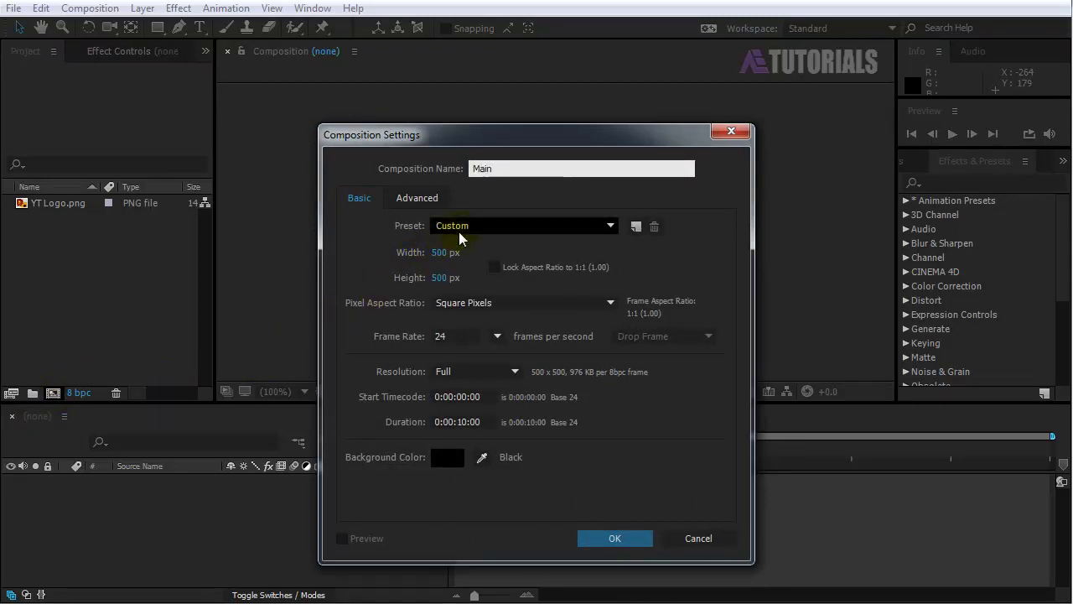
left_click(470, 226)
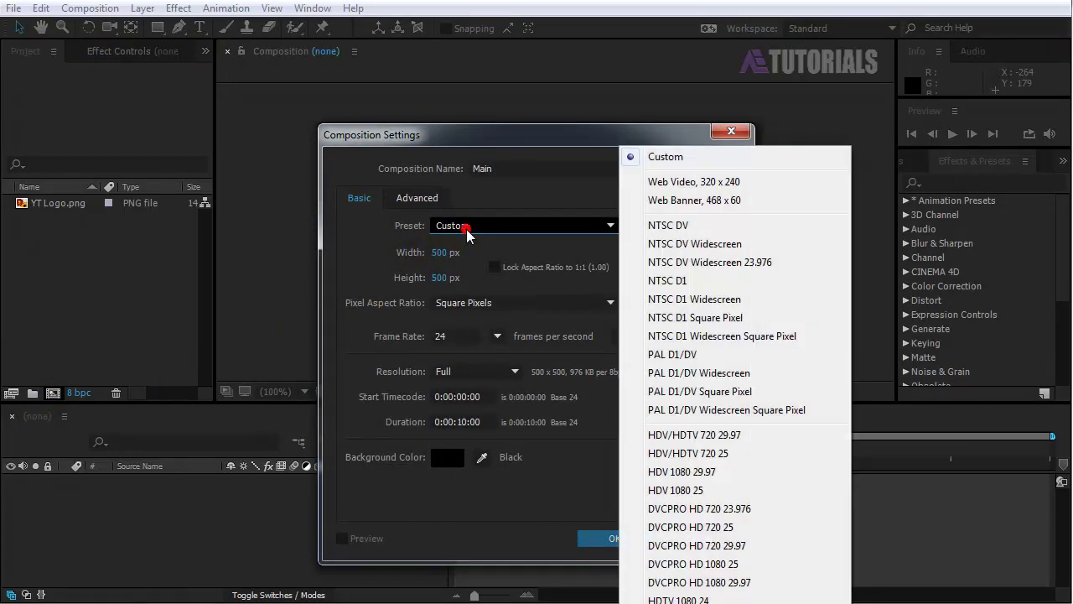
left_click(679, 600)
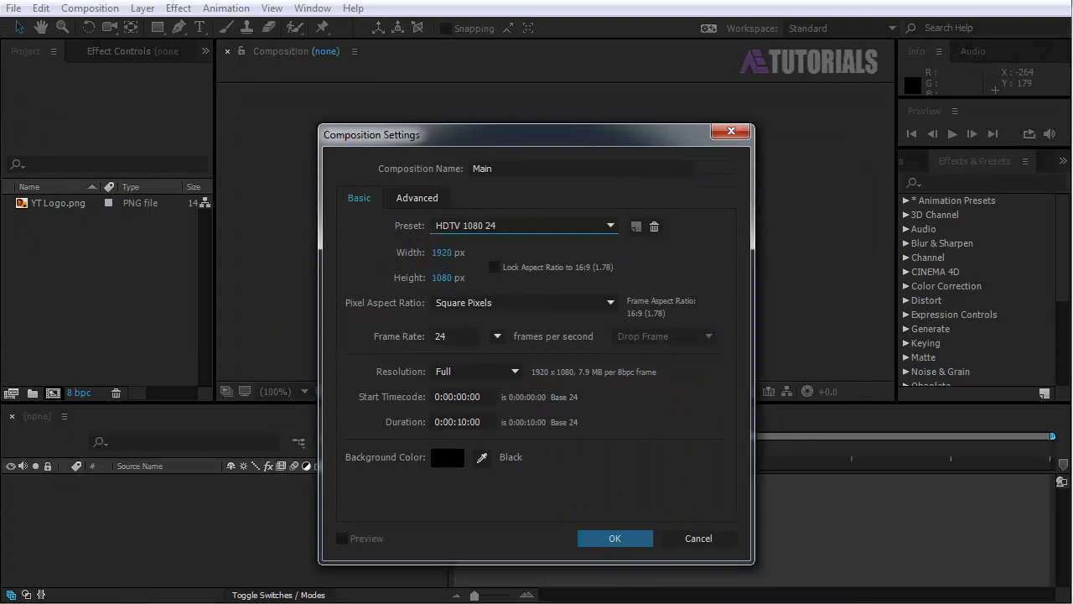
left_click(592, 537)
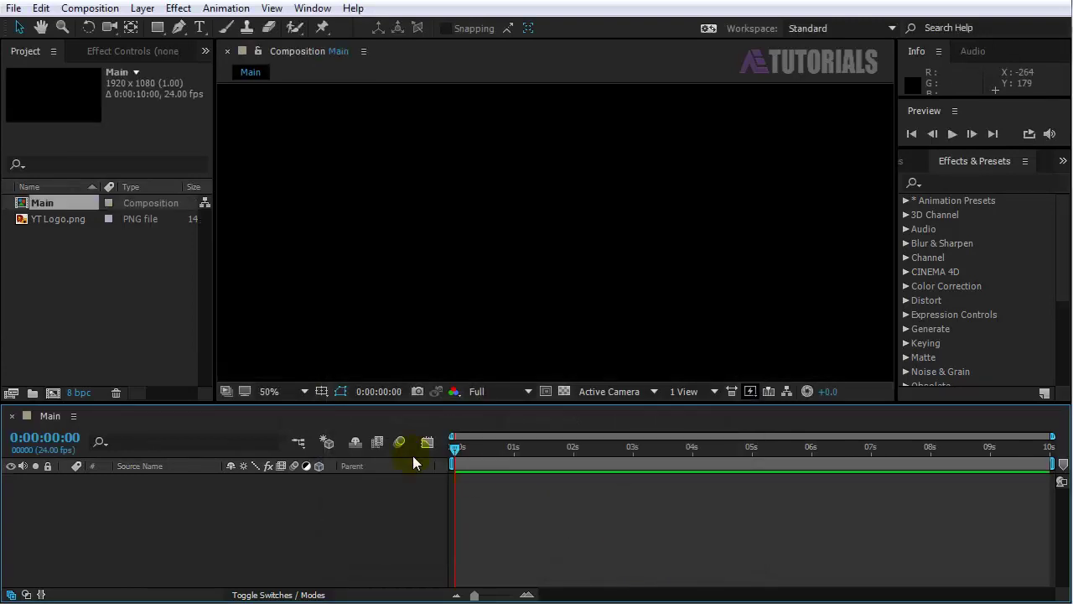
left_click(303, 391)
left_click(307, 426)
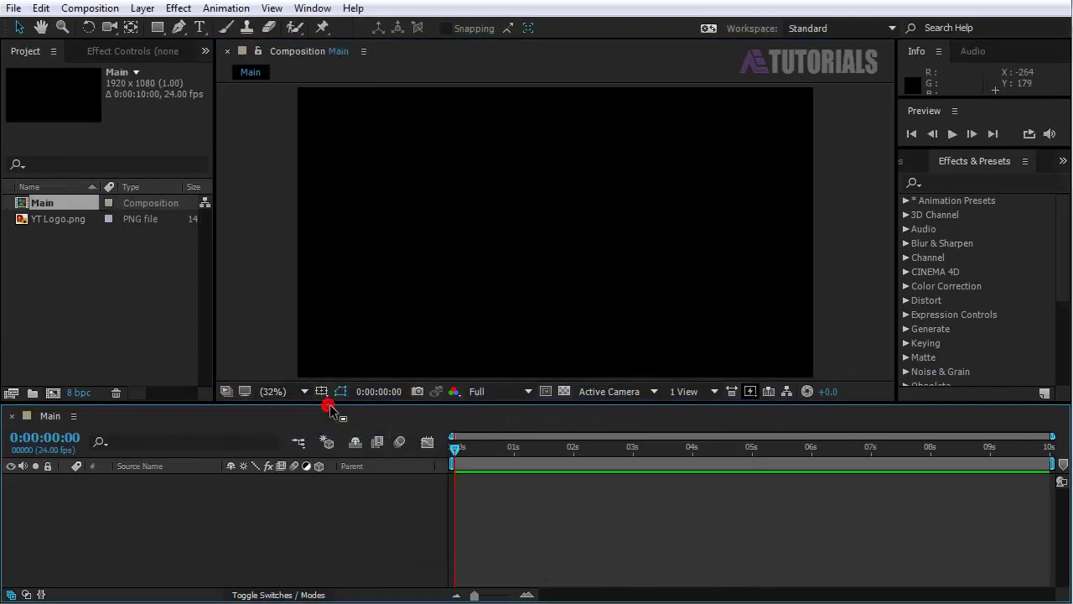
left_click_drag(330, 408, 337, 449)
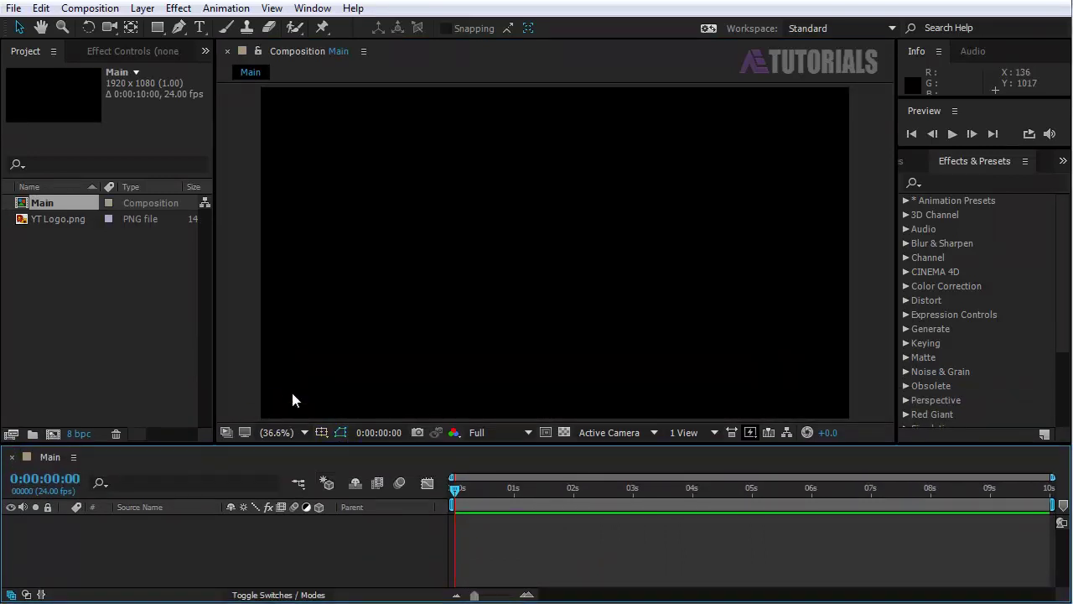
Create Comp 1 at 500x500 pixels
left_click(55, 433)
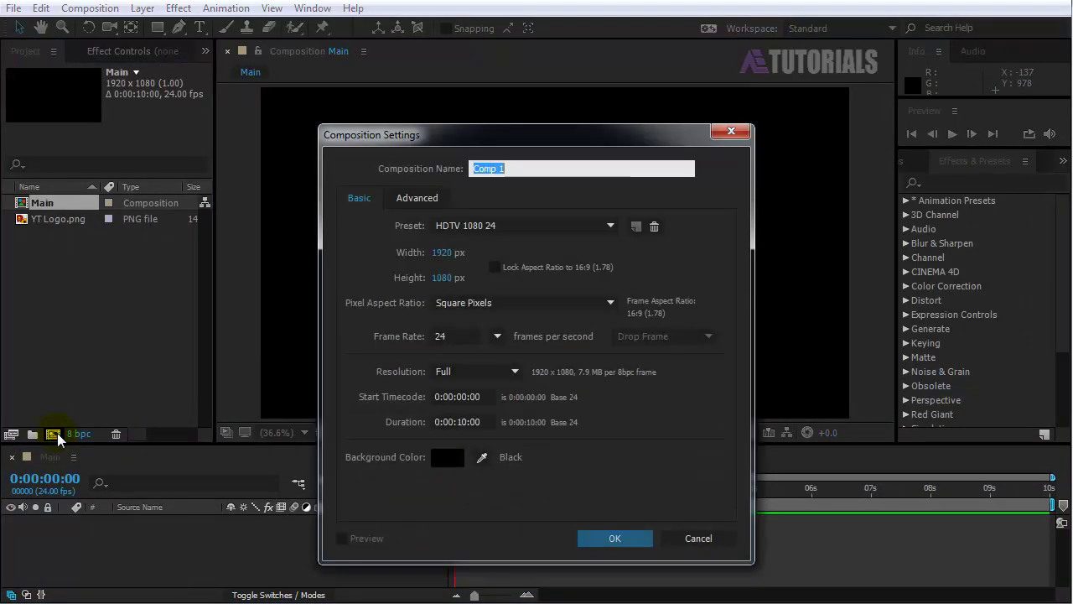
left_click(450, 252)
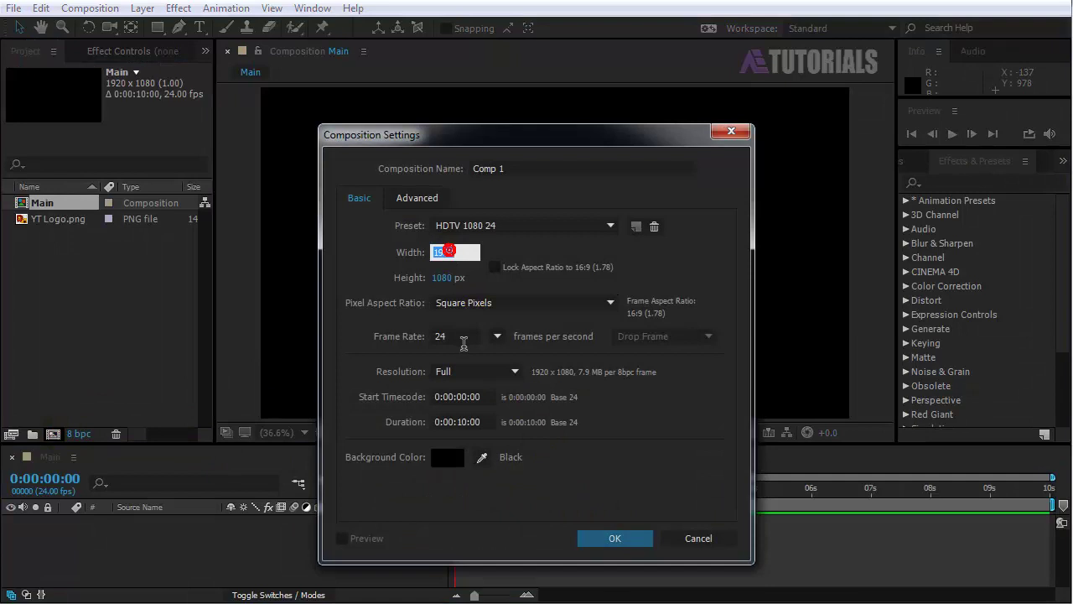
type("500")
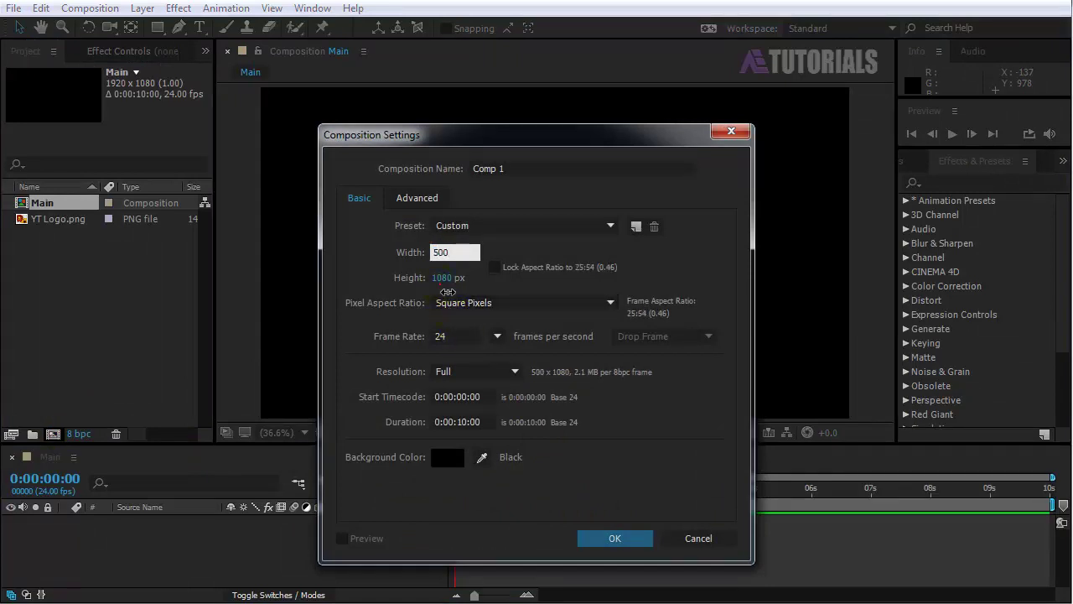
left_click(442, 281)
type("500")
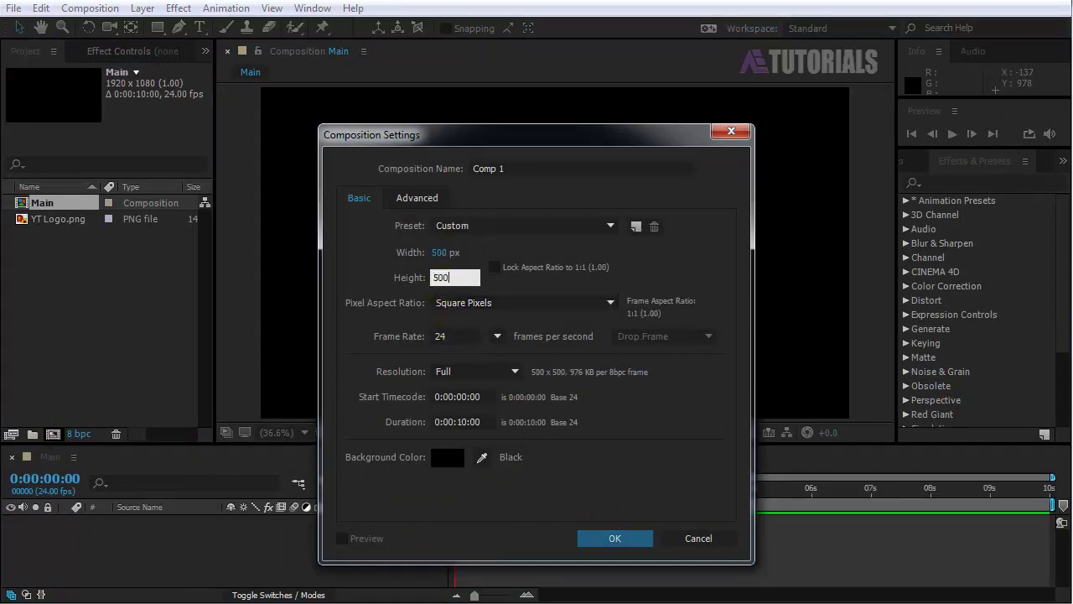
key("Return")
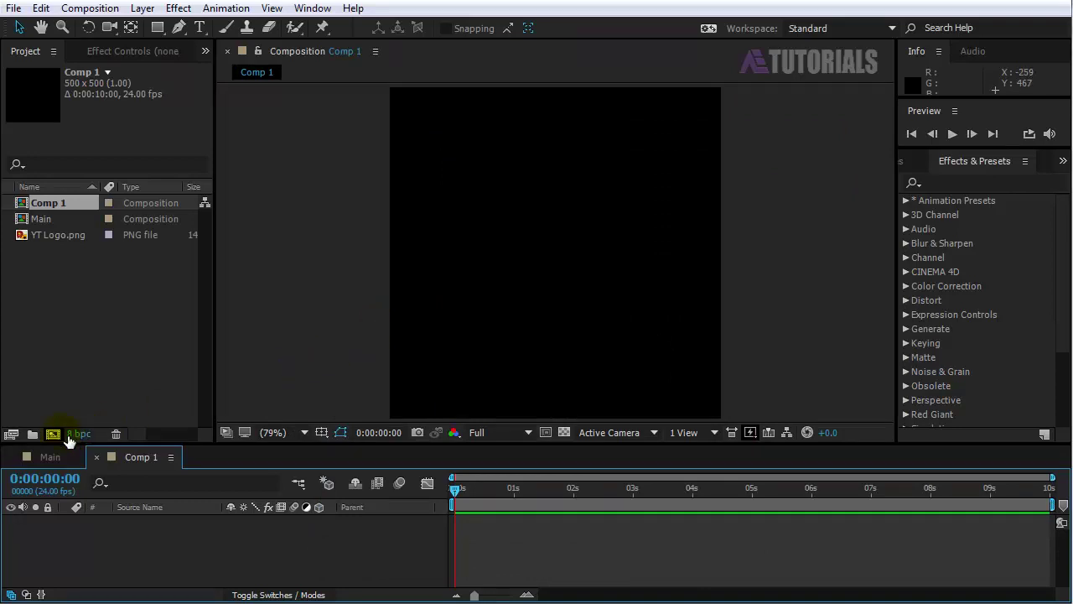
Create a third 500x500 composition named Logo
left_click(56, 434)
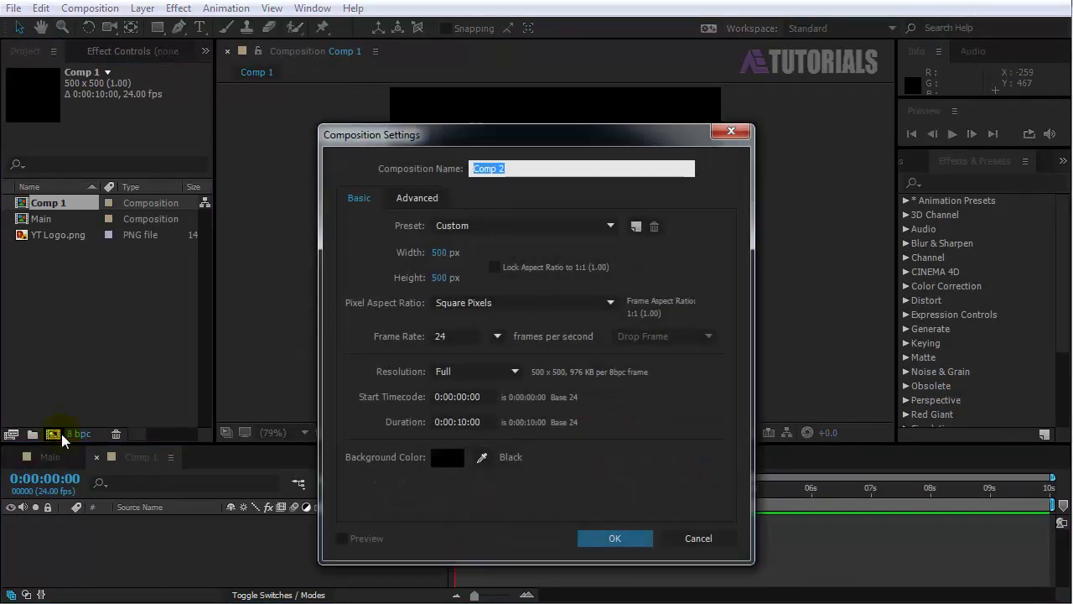
type("Logo")
left_click(593, 540)
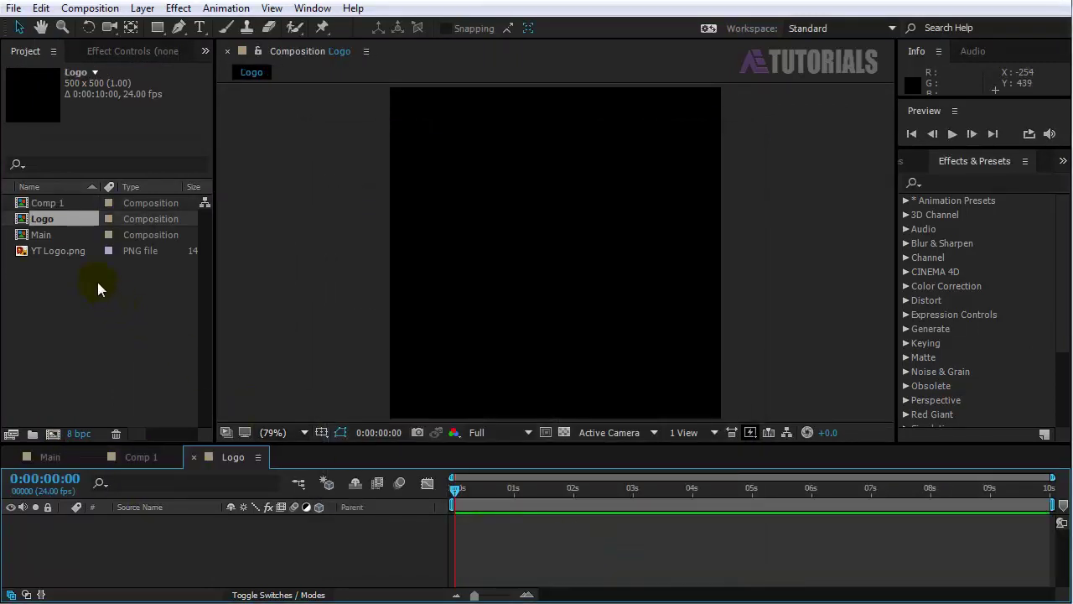
Add YT Logo.png to the Logo composition and scale it to 60%
left_click(76, 255)
left_click_drag(187, 529, 188, 531)
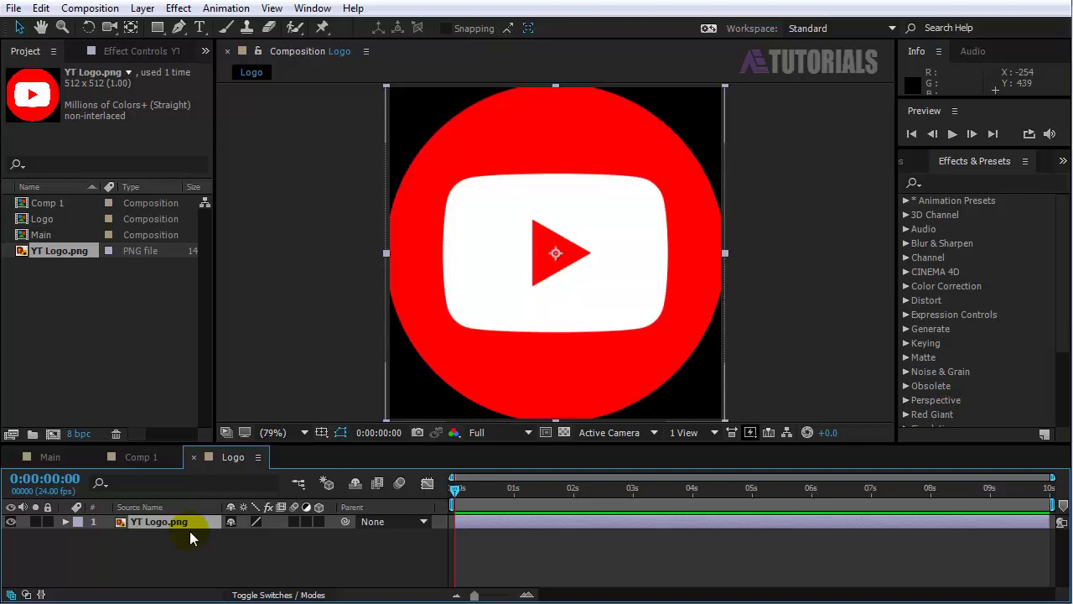
key("s")
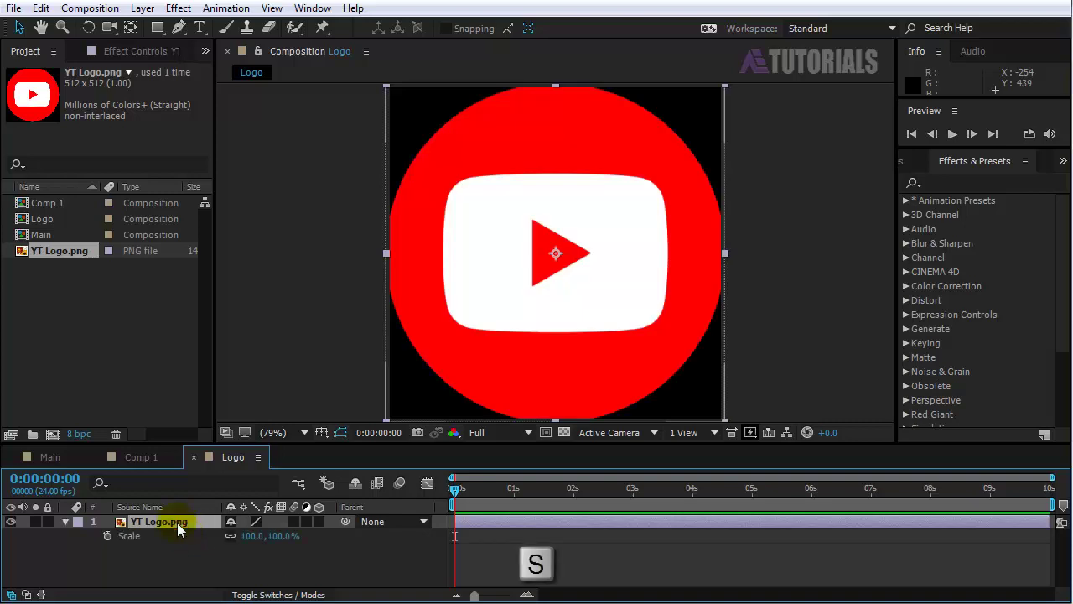
left_click(282, 536)
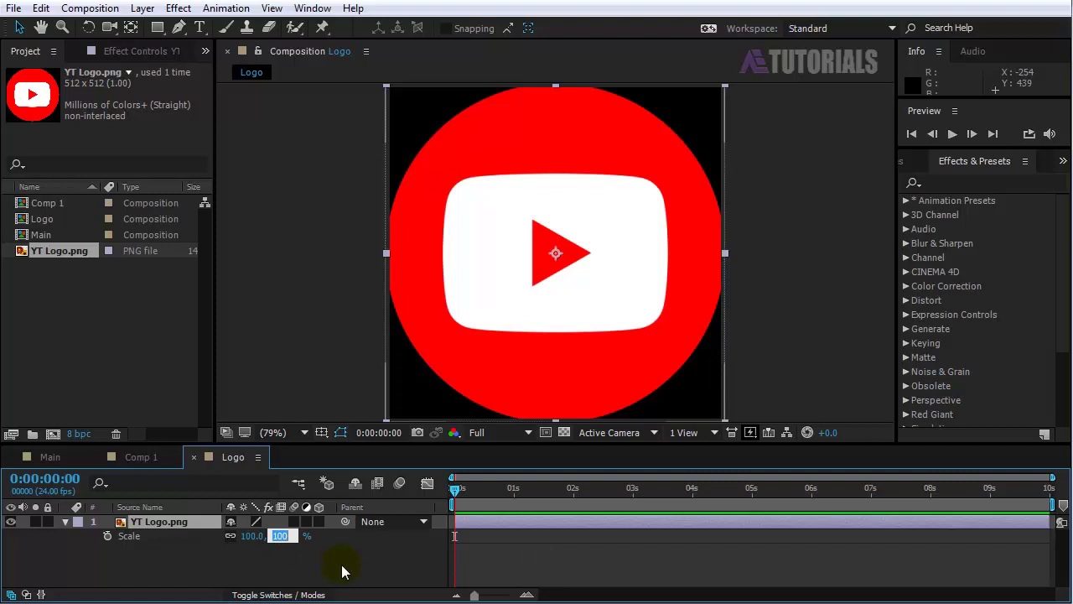
type("60")
key("Return")
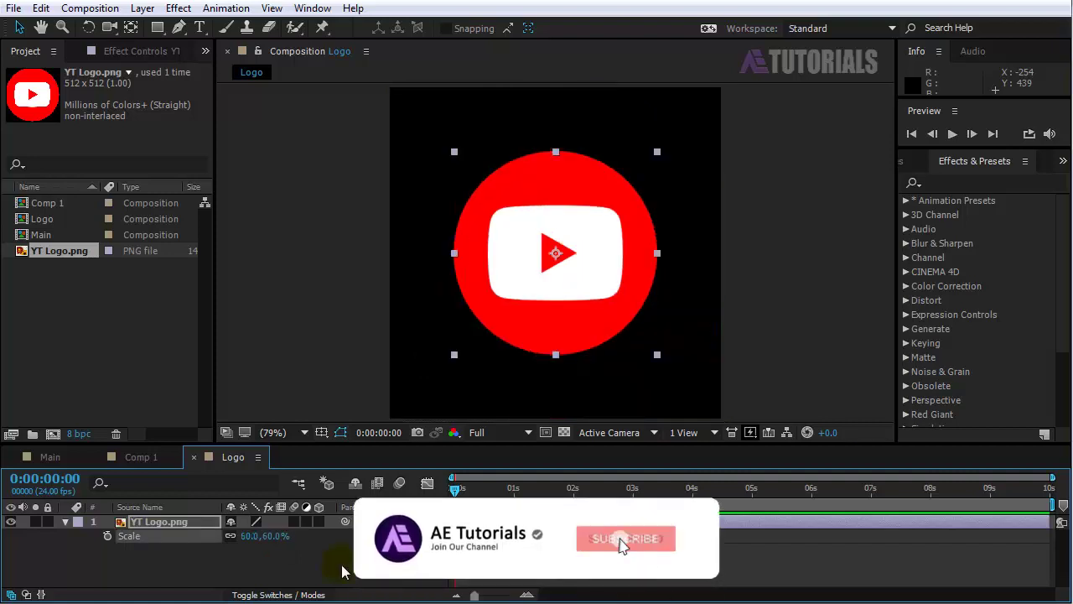
Nest the Logo composition inside Comp 1
left_click(66, 521)
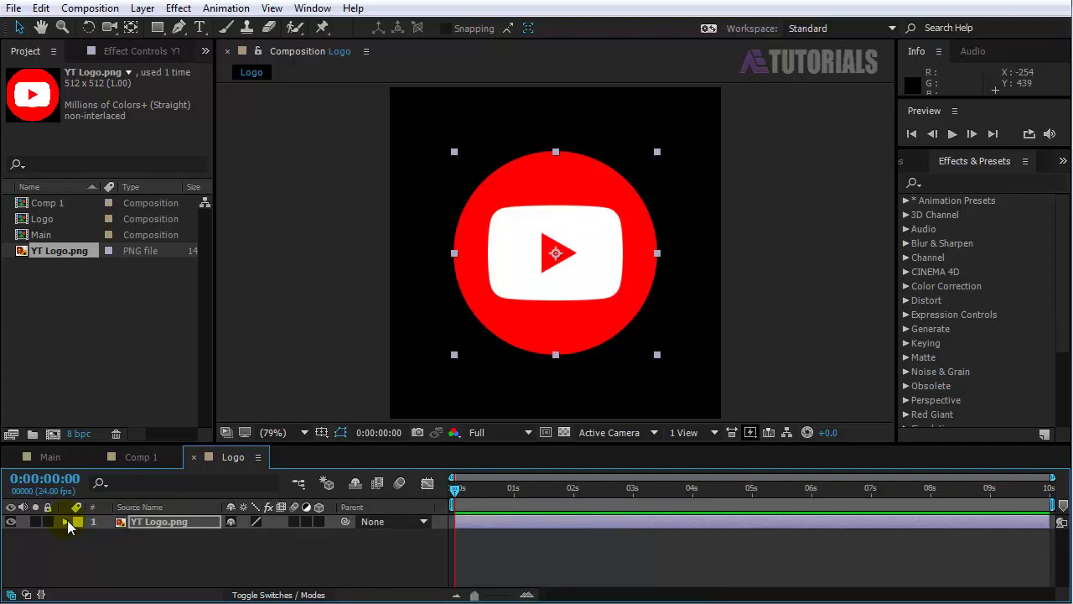
left_click(129, 459)
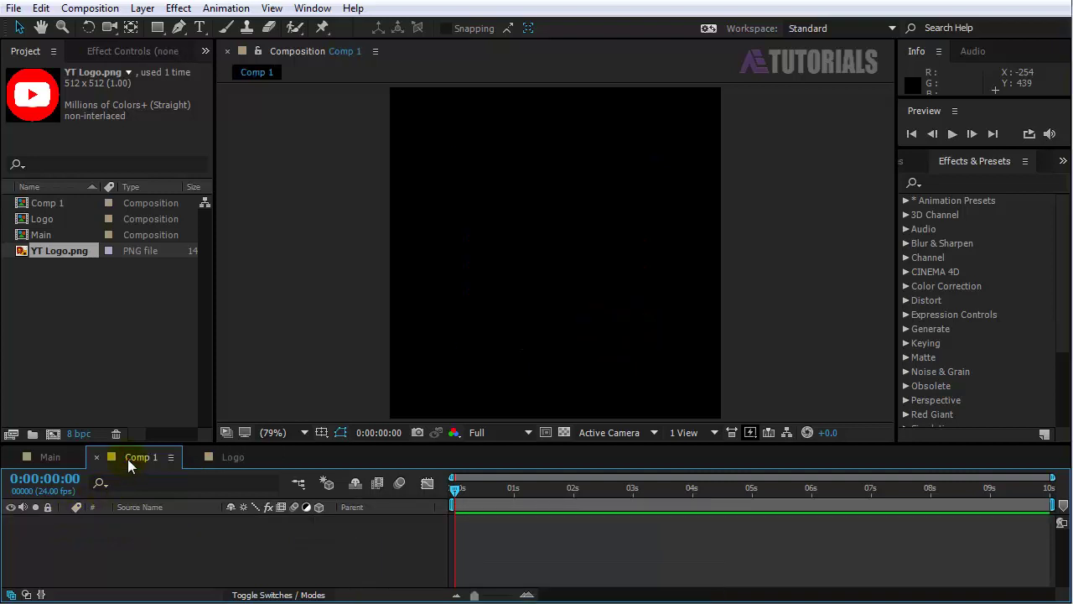
left_click_drag(38, 219, 167, 539)
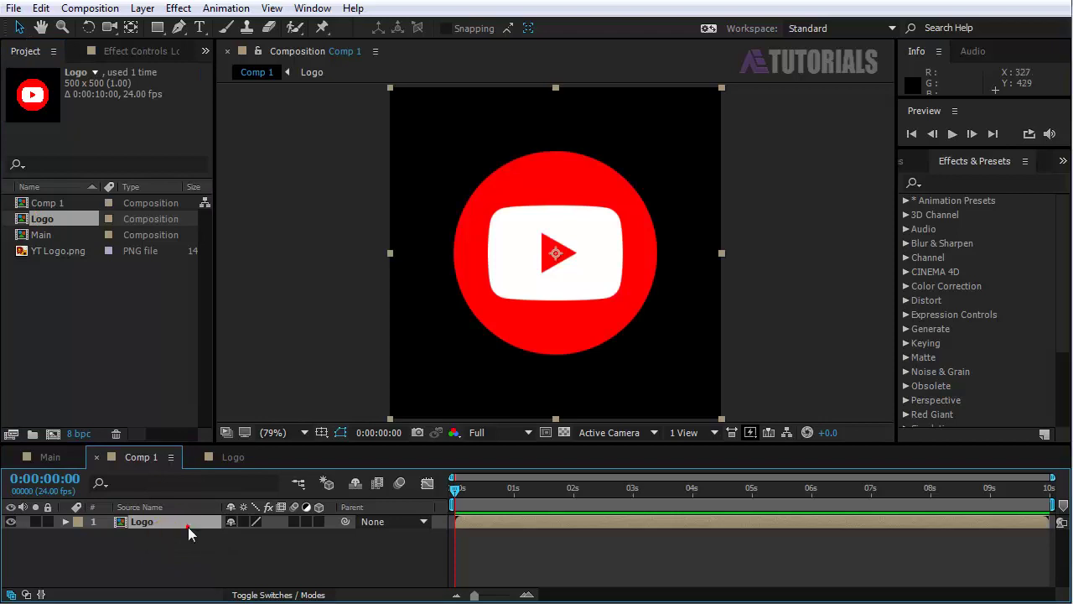
Apply CC Light Sweep to the Logo layer and keyframe its direction at 90° at 1 second
left_click(177, 10)
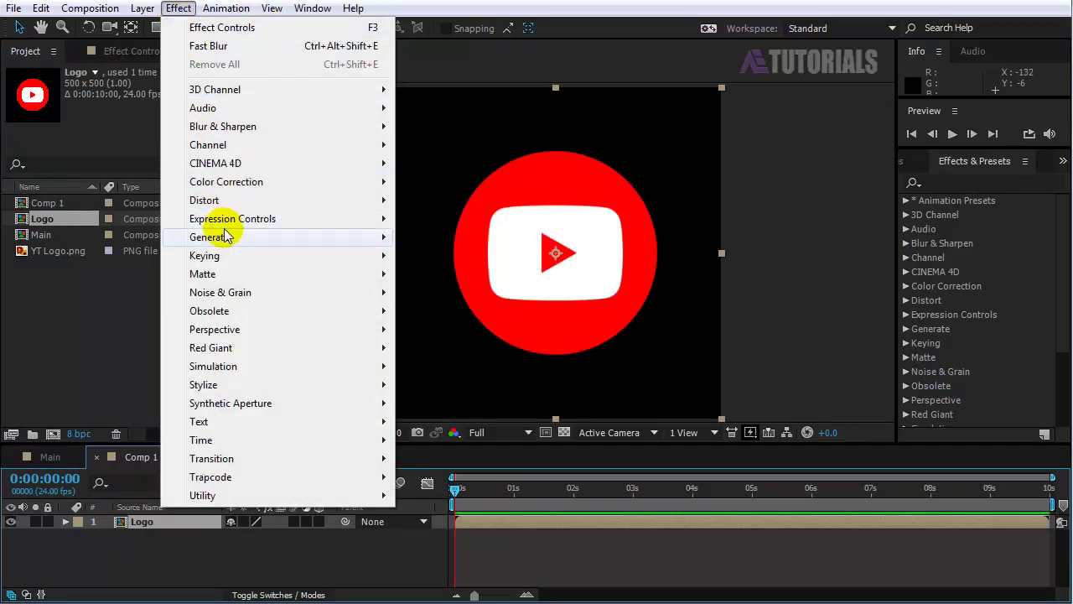
mouse_move(210, 237)
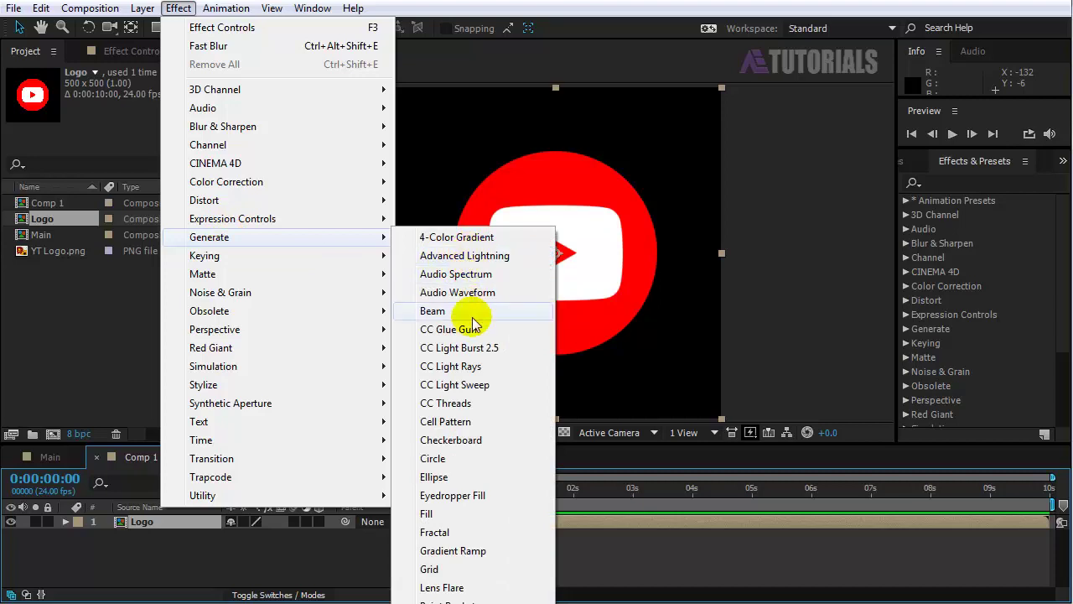
left_click(474, 384)
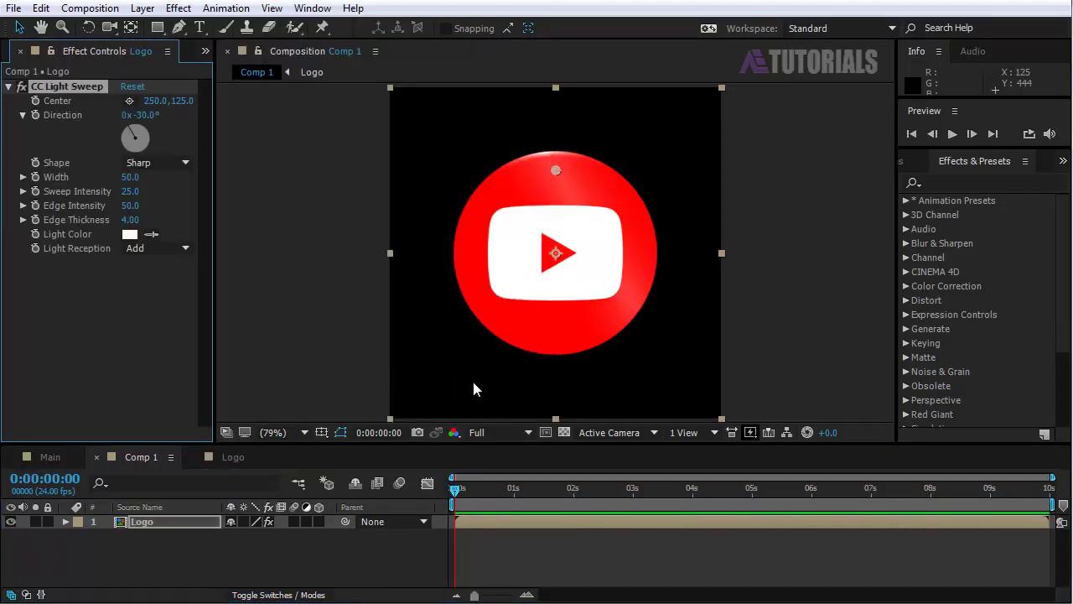
left_click_drag(455, 488, 515, 510)
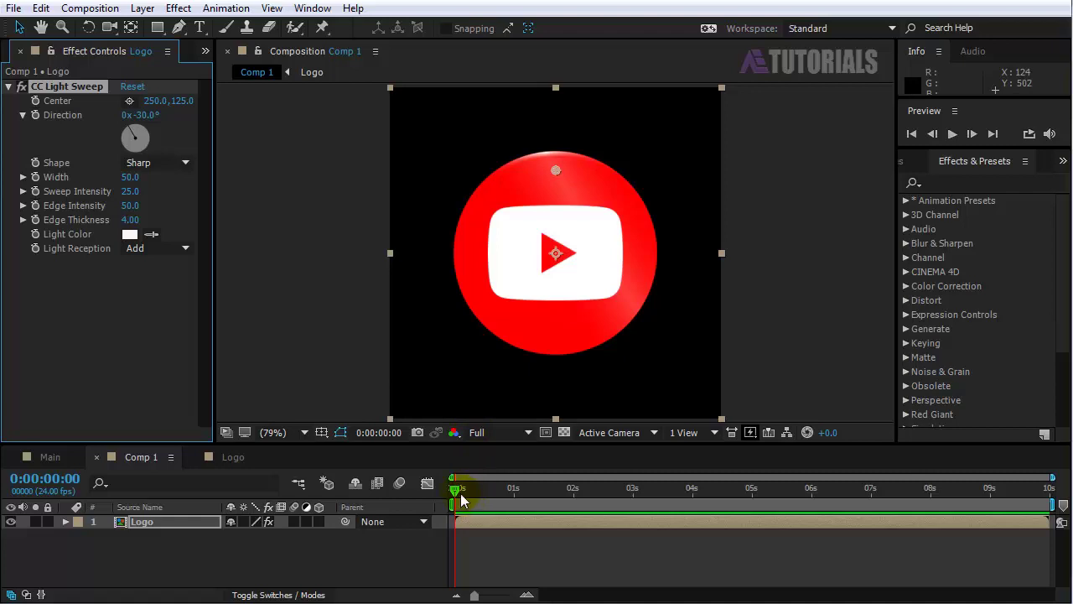
left_click(516, 508)
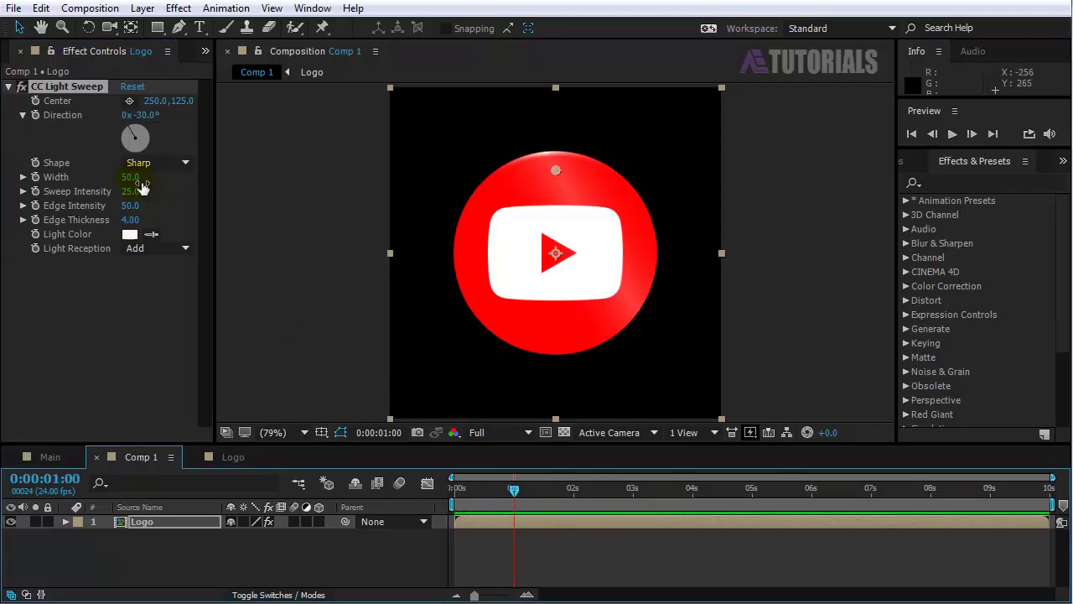
left_click_drag(126, 145, 39, 124)
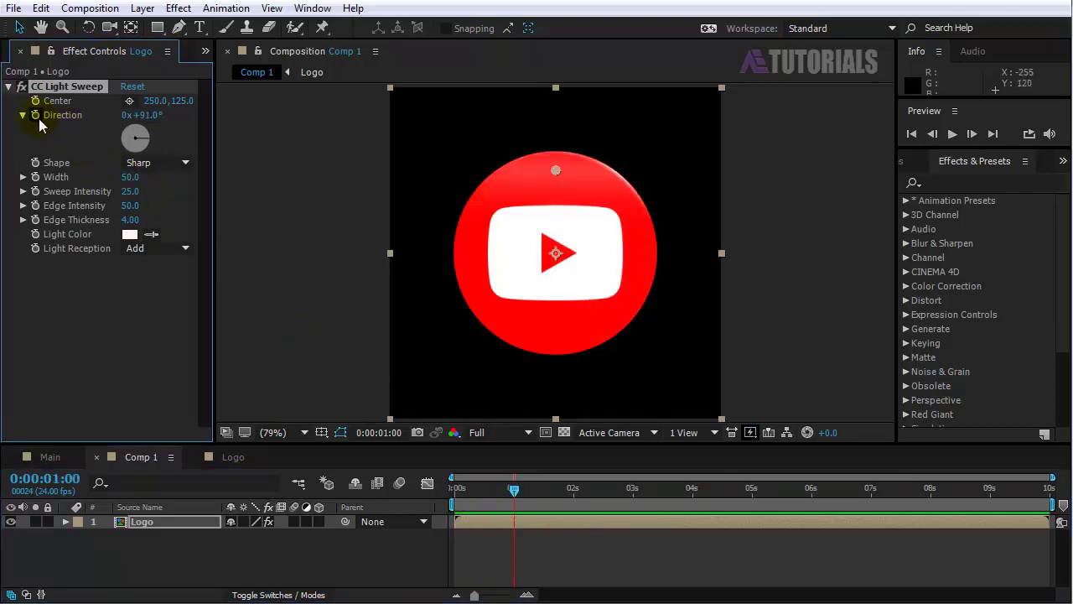
left_click(148, 115)
type("90")
key("Return")
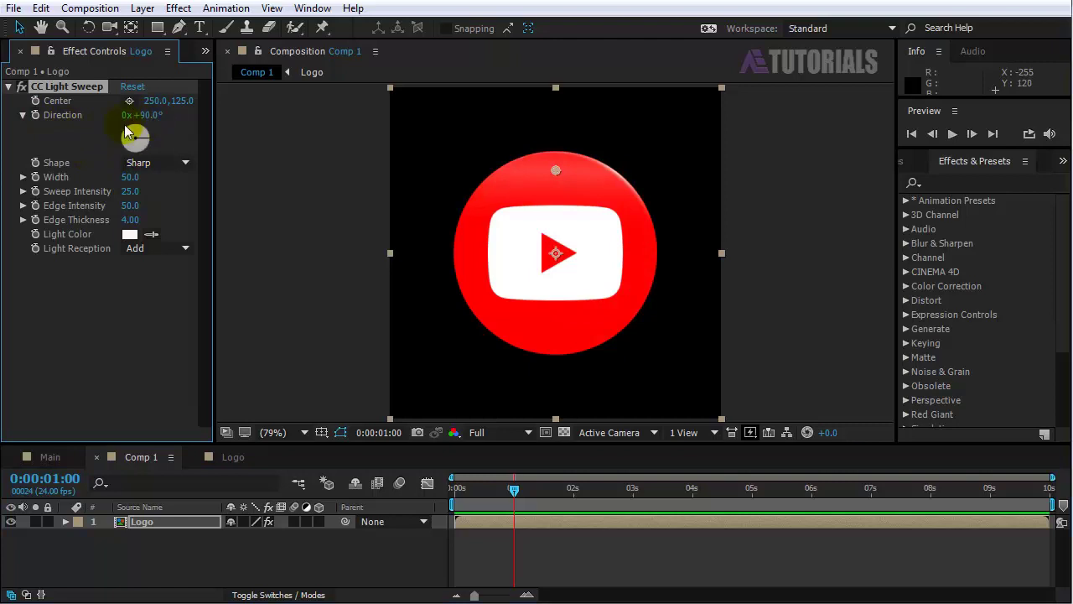
left_click(35, 118)
At 8 seconds, set the sweep direction to one full revolution plus 90°
mouse_move(514, 489)
left_mouse_down()
mouse_move(808, 490)
mouse_move(930, 510)
left_mouse_up()
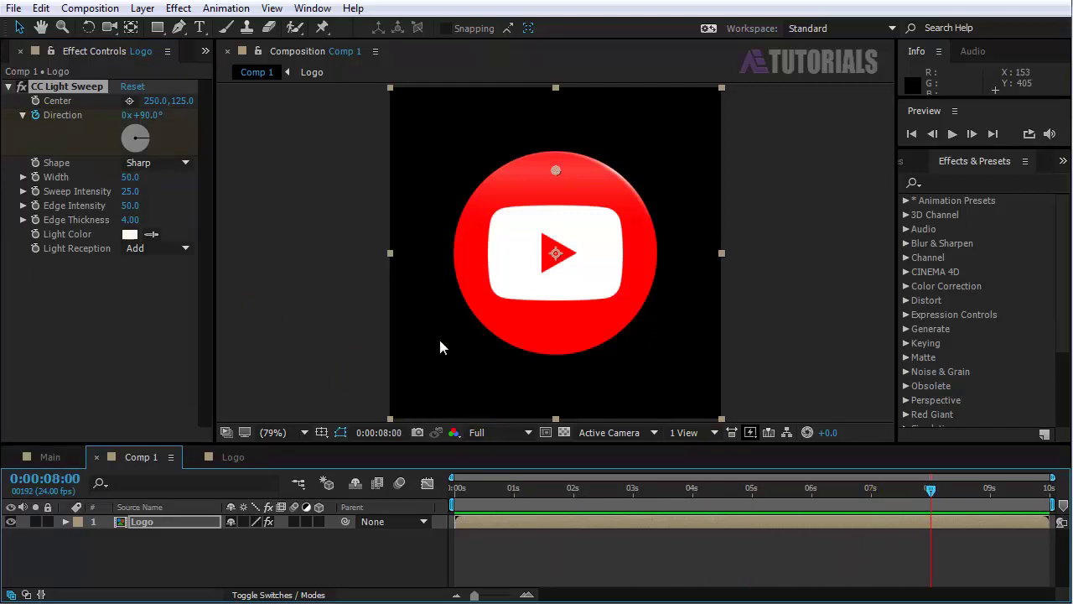
left_click(157, 124)
left_click(127, 116)
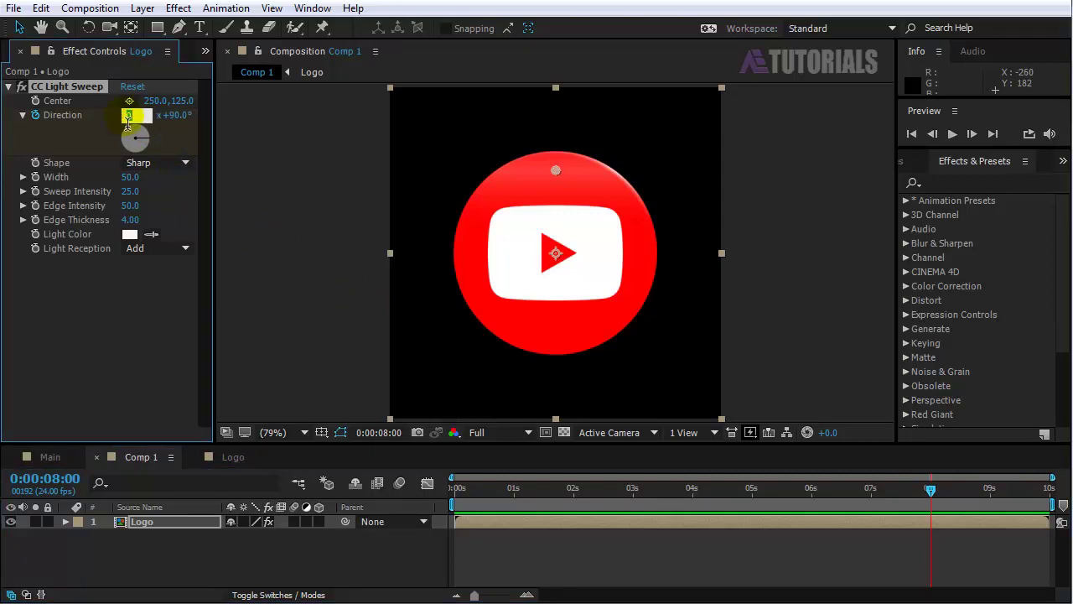
type("1")
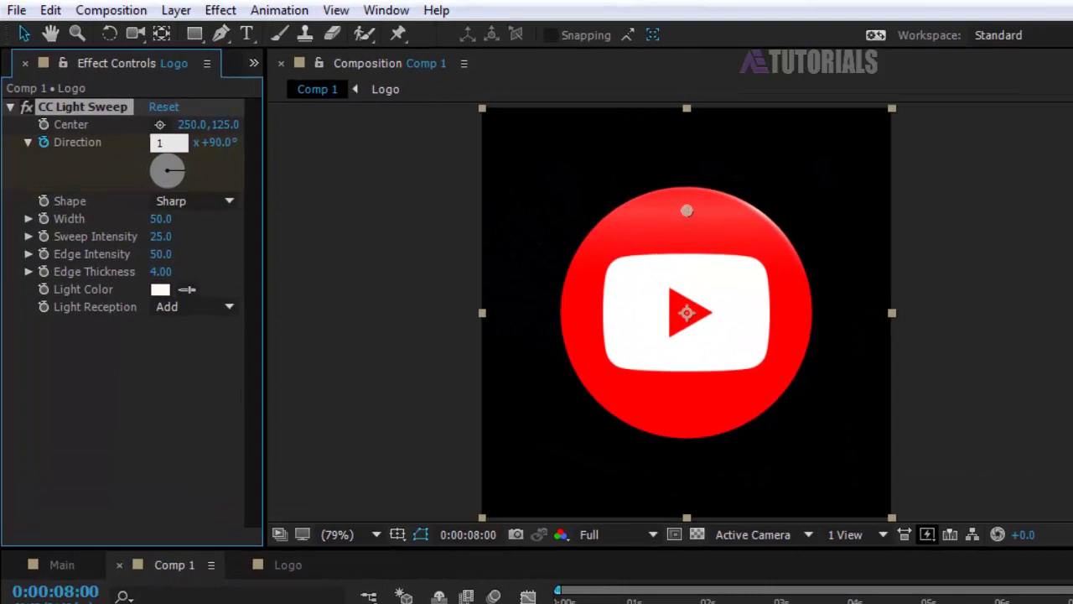
left_click(130, 124)
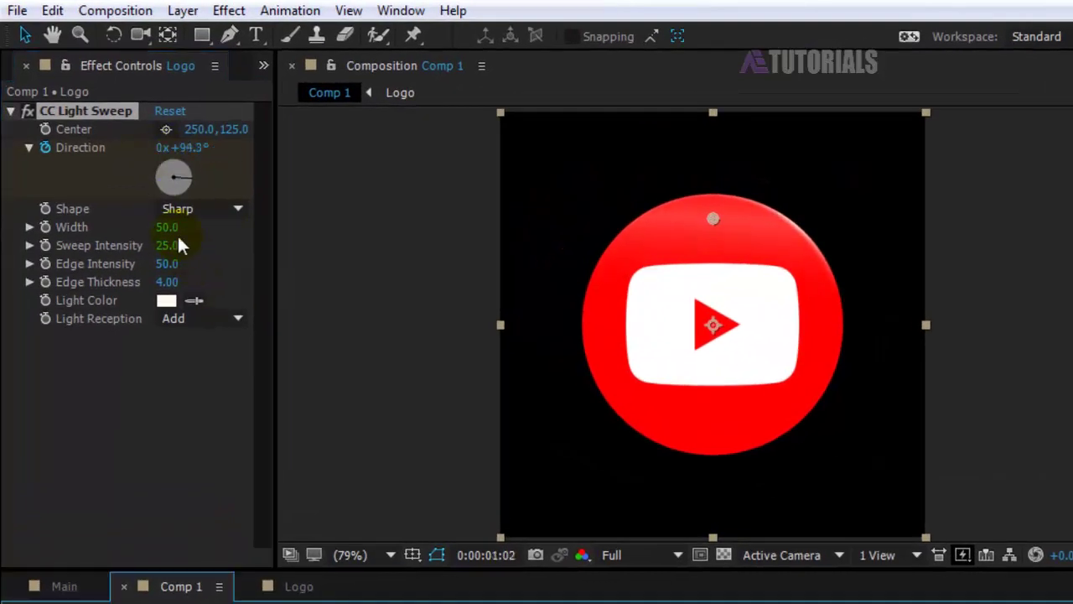
Set the light sweep Width to 100, Sweep Intensity to 0 and Edge Intensity to 100
left_click(168, 228)
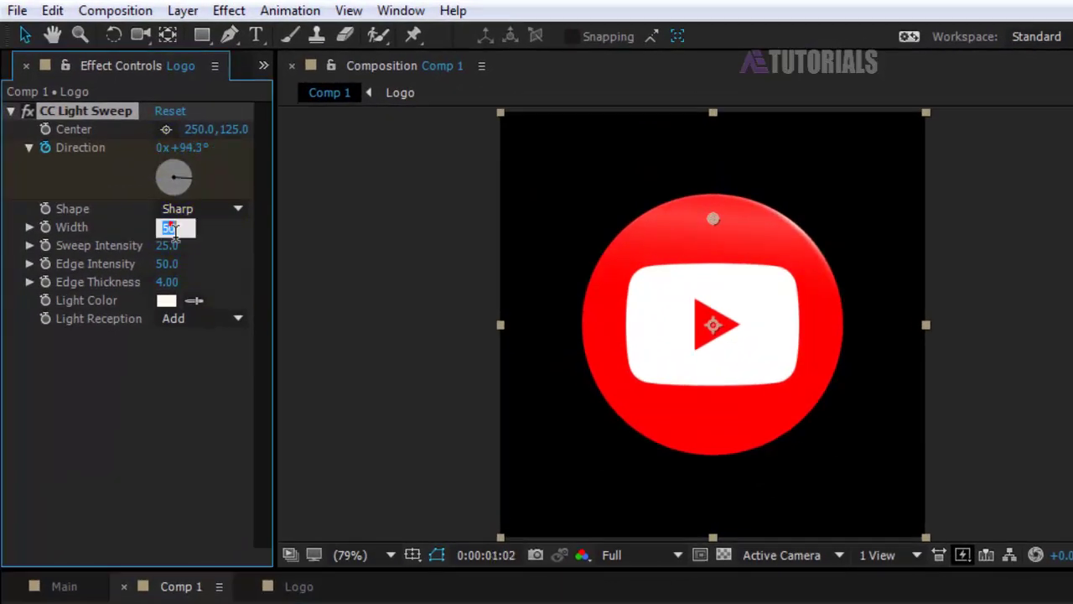
type("100")
left_click(210, 256)
left_click(167, 245)
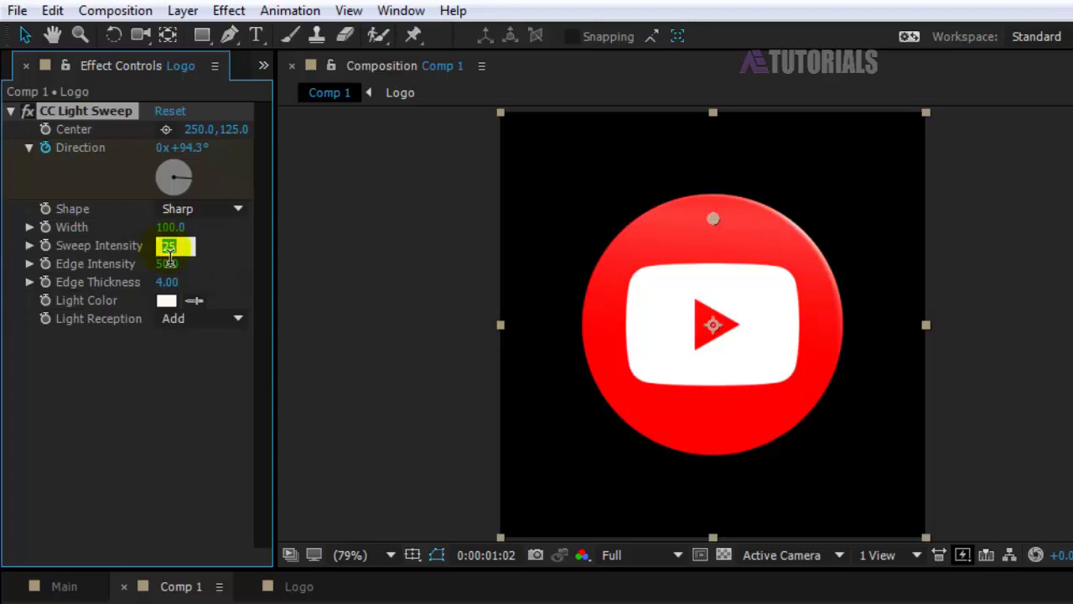
type("0")
key("Return")
left_click(167, 263)
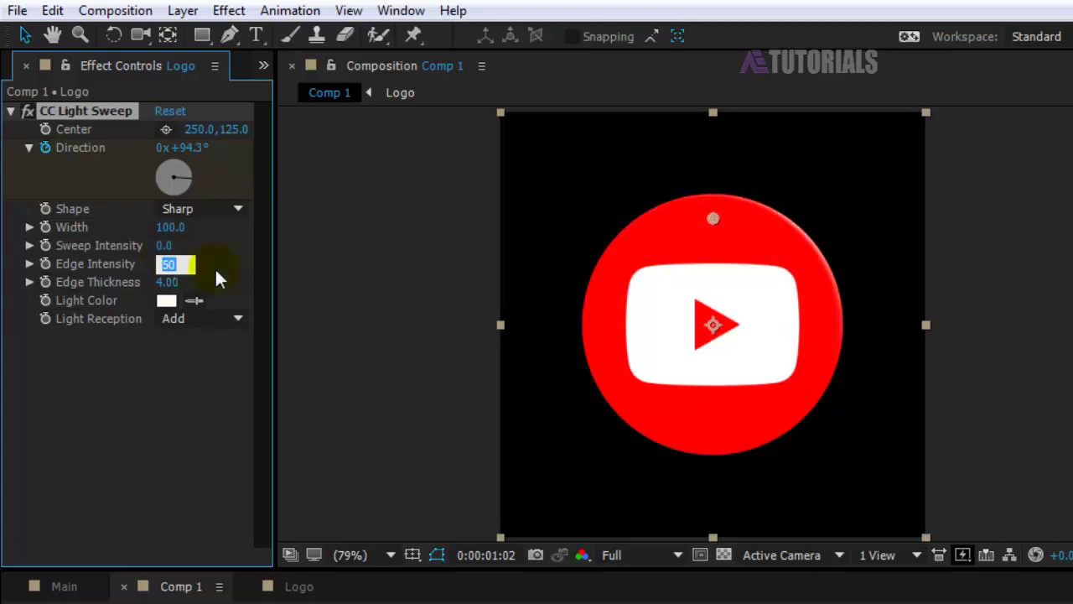
type("100")
key("Return")
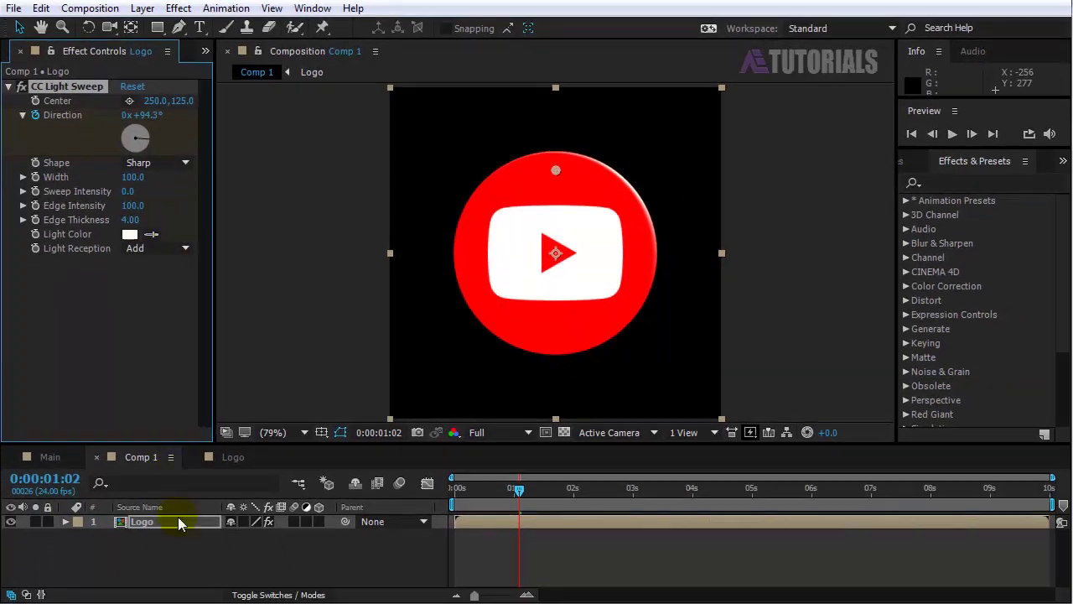
Keyframe the Logo layer's Scale at full size at 1 second and 0% at the start
left_click(176, 522)
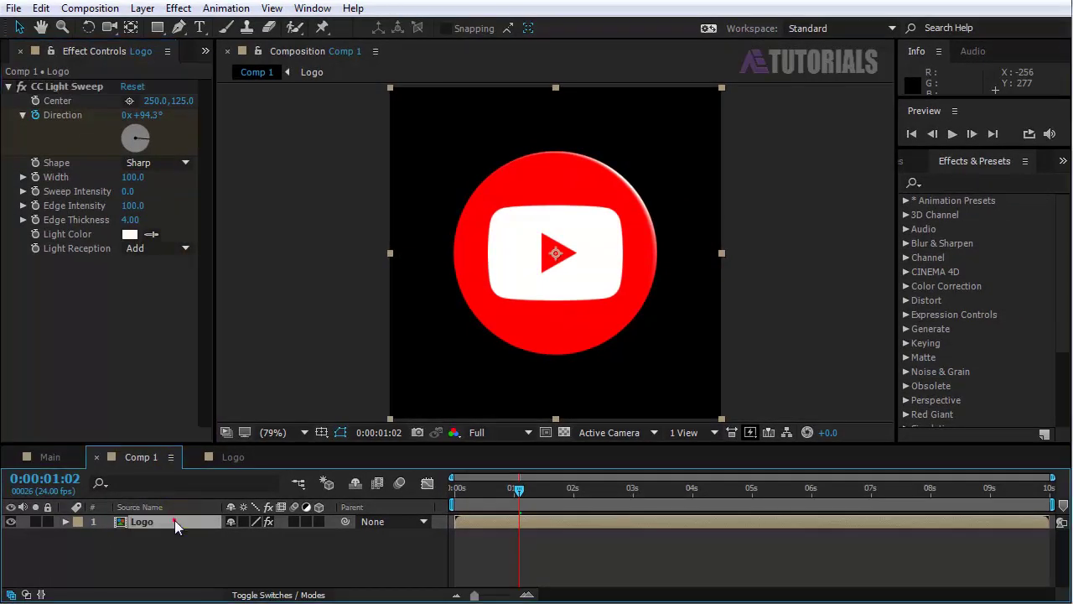
left_click(517, 496)
left_click_drag(516, 496, 513, 497)
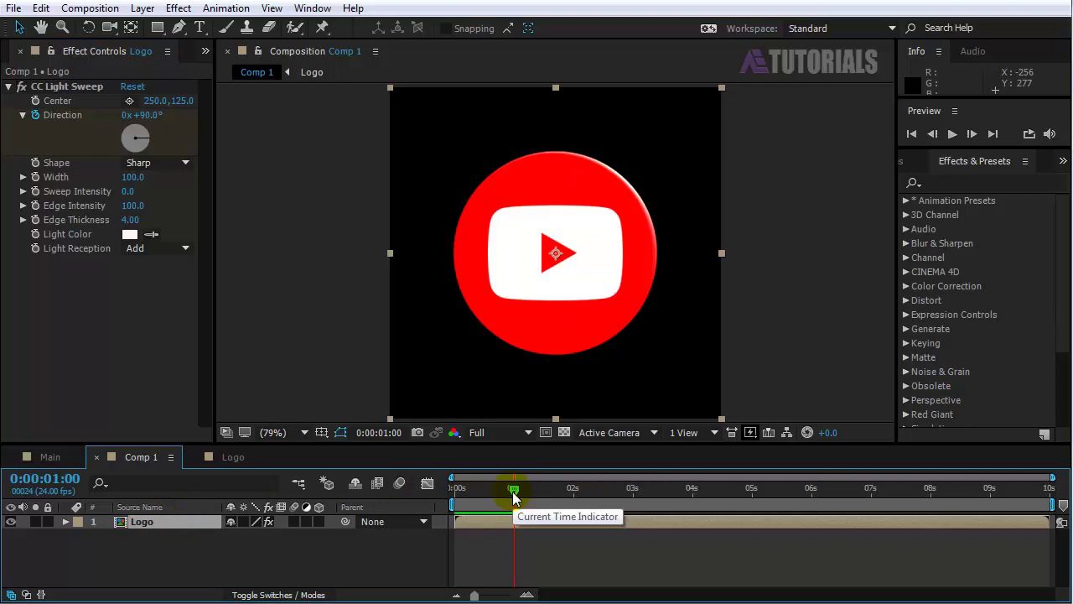
key("s")
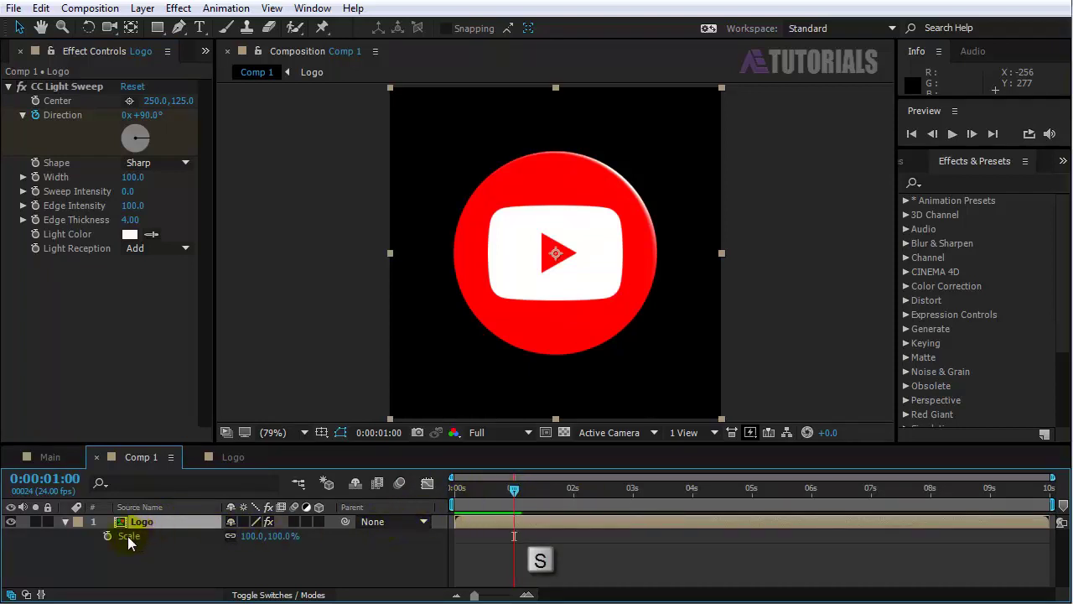
left_click(107, 536)
left_click_drag(513, 491, 452, 499)
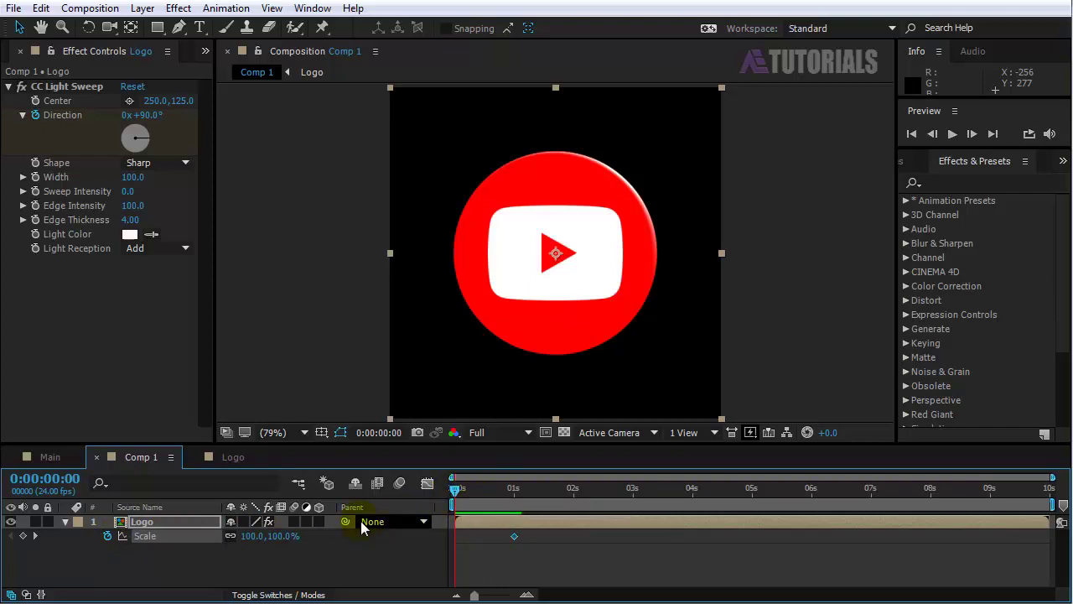
left_click(285, 536)
type("0")
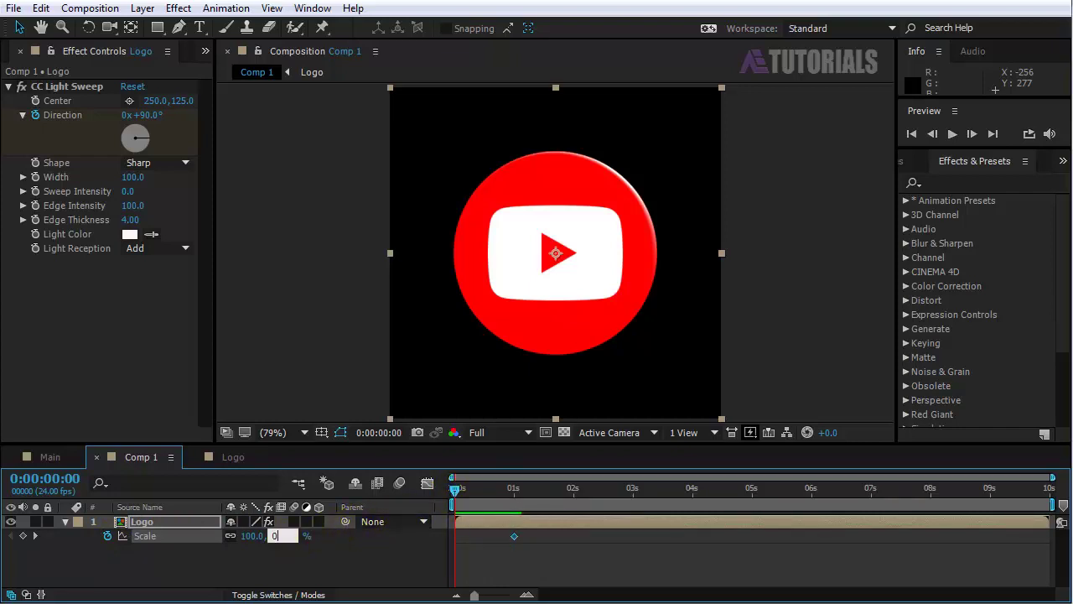
key("Return")
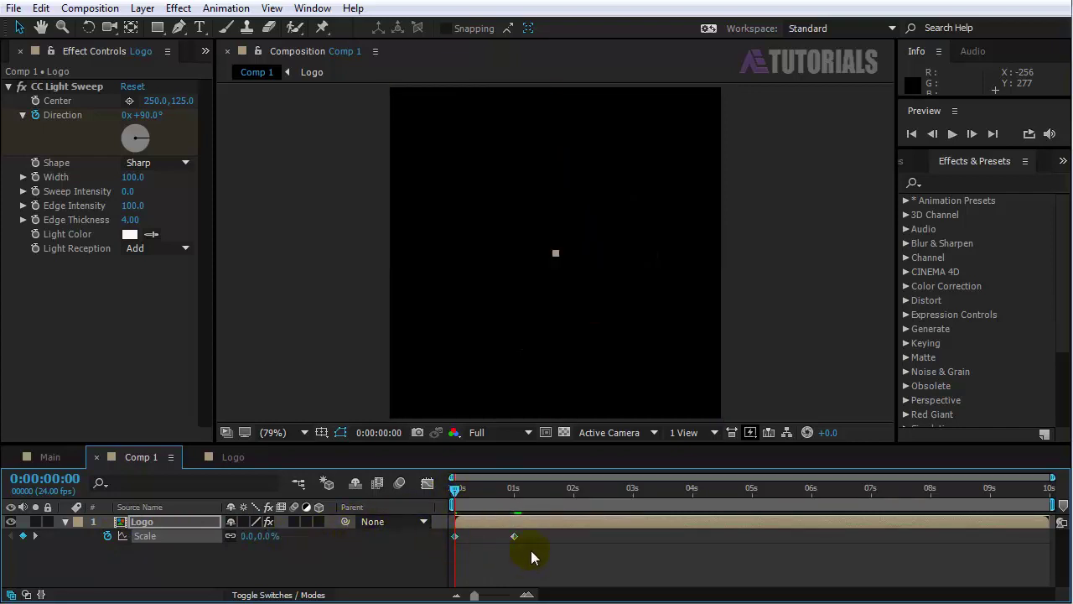
Easy-ease both scale keyframes with F9 and reshape the speed curve in the Graph Editor
left_click_drag(531, 551, 484, 540)
key("F9")
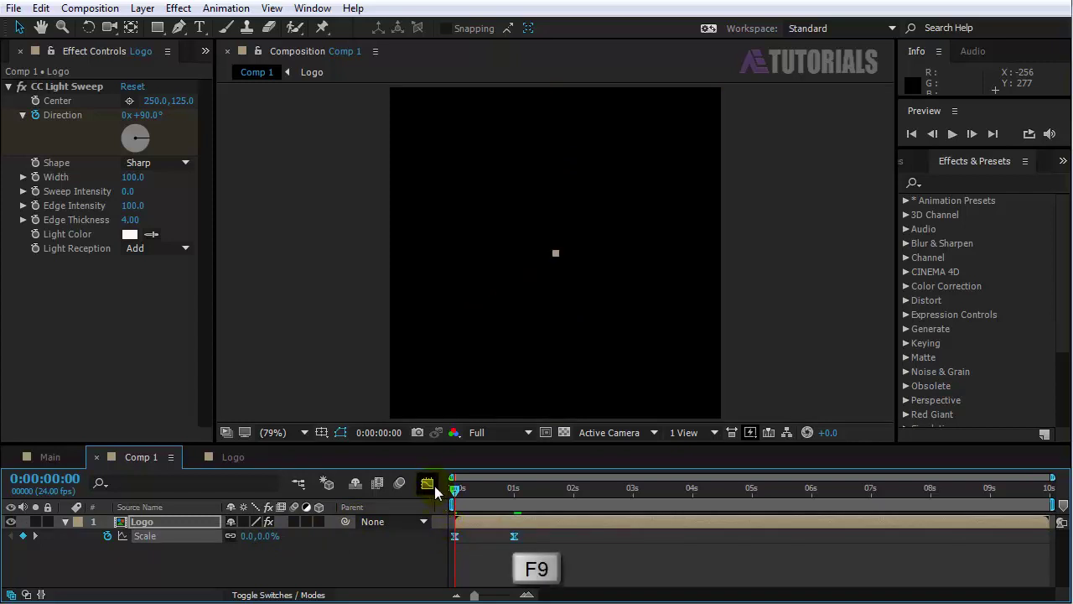
left_click(427, 484)
mouse_move(484, 540)
left_mouse_down()
mouse_move(524, 568)
mouse_move(475, 564)
left_mouse_up()
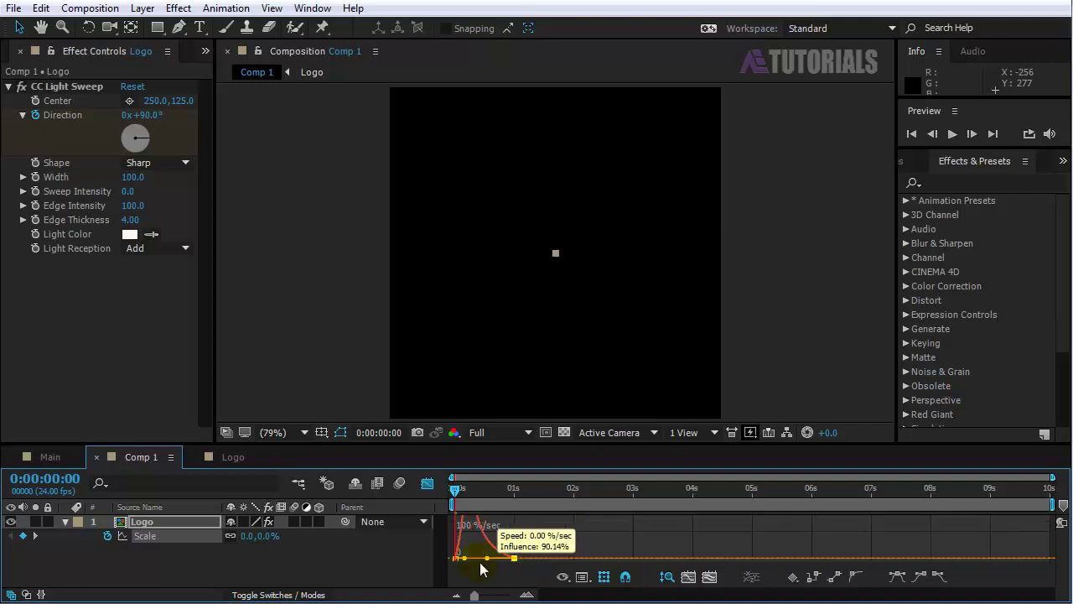
left_click(428, 484)
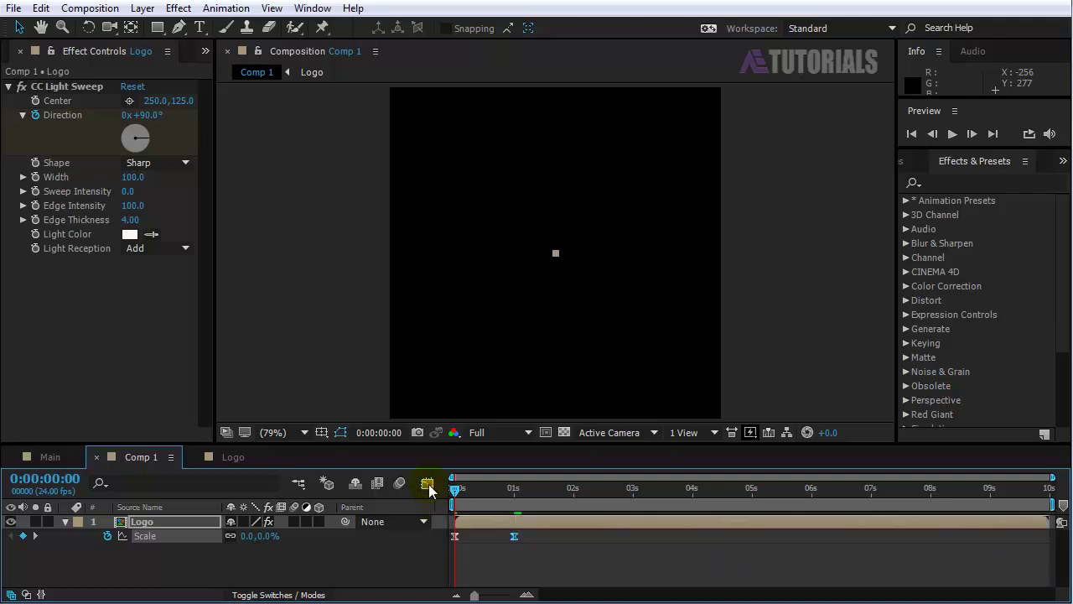
Add Comp 1 as a layer in Main and scrub to about 1 second to check the logo
left_click(69, 460)
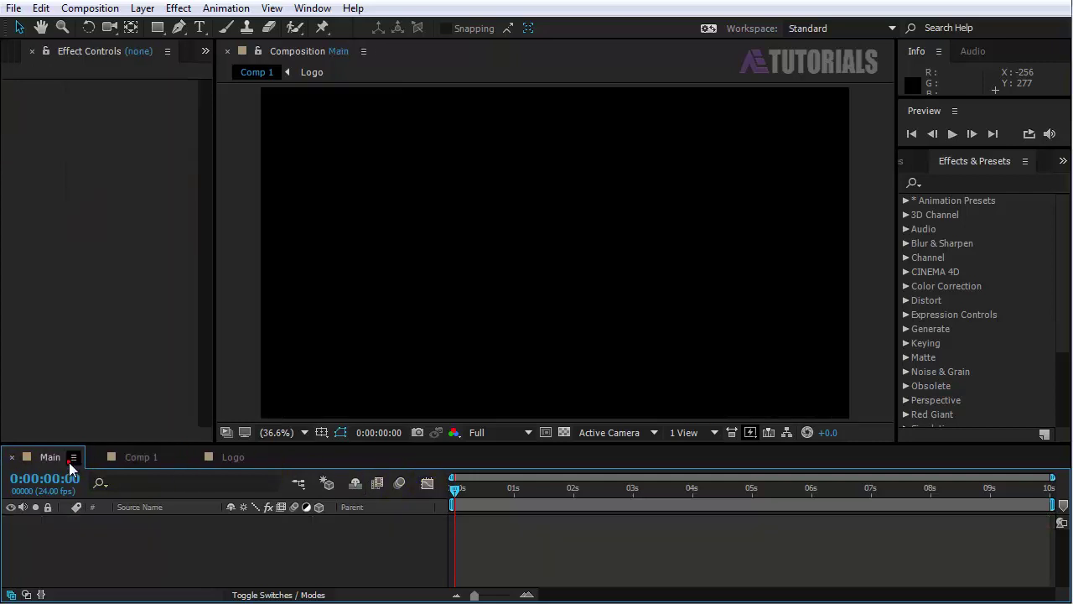
left_click(10, 52)
left_click_drag(50, 204, 136, 530)
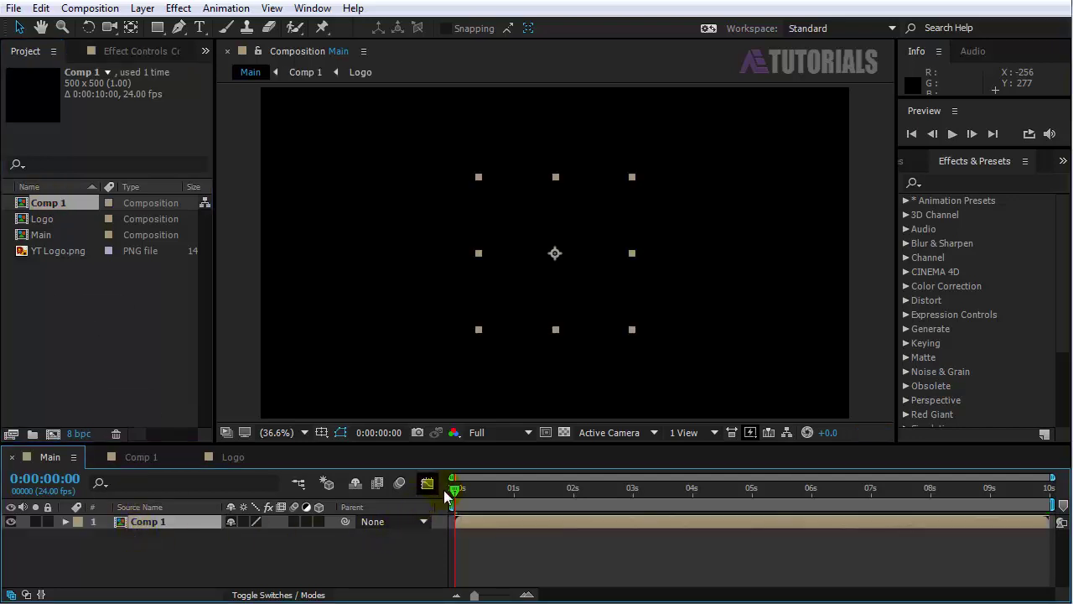
left_click_drag(455, 488, 515, 501)
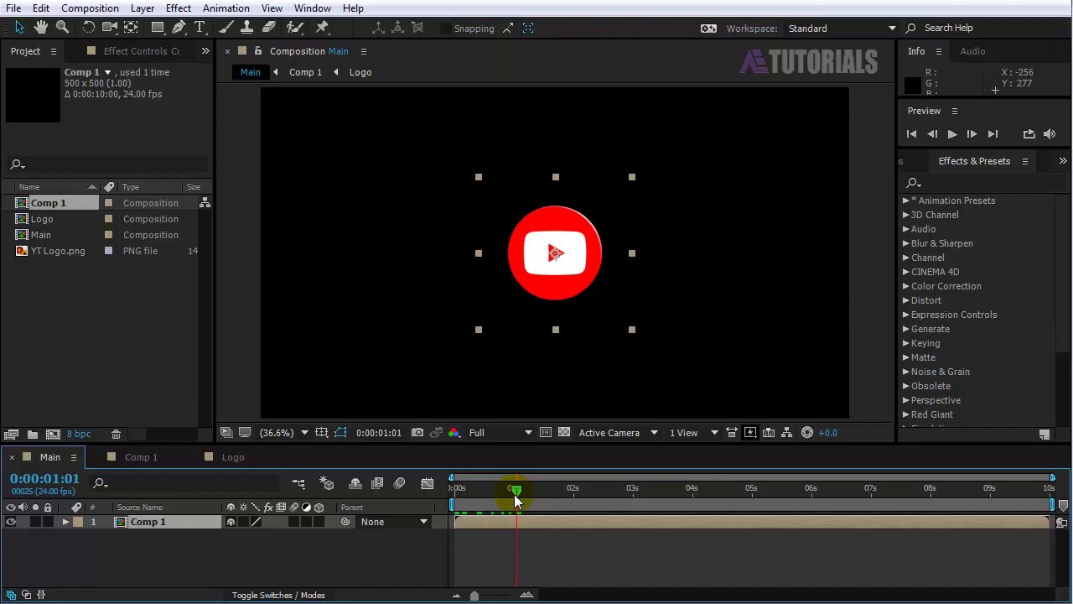
Create a solid layer named BG and place it beneath Comp 1
left_click(186, 541)
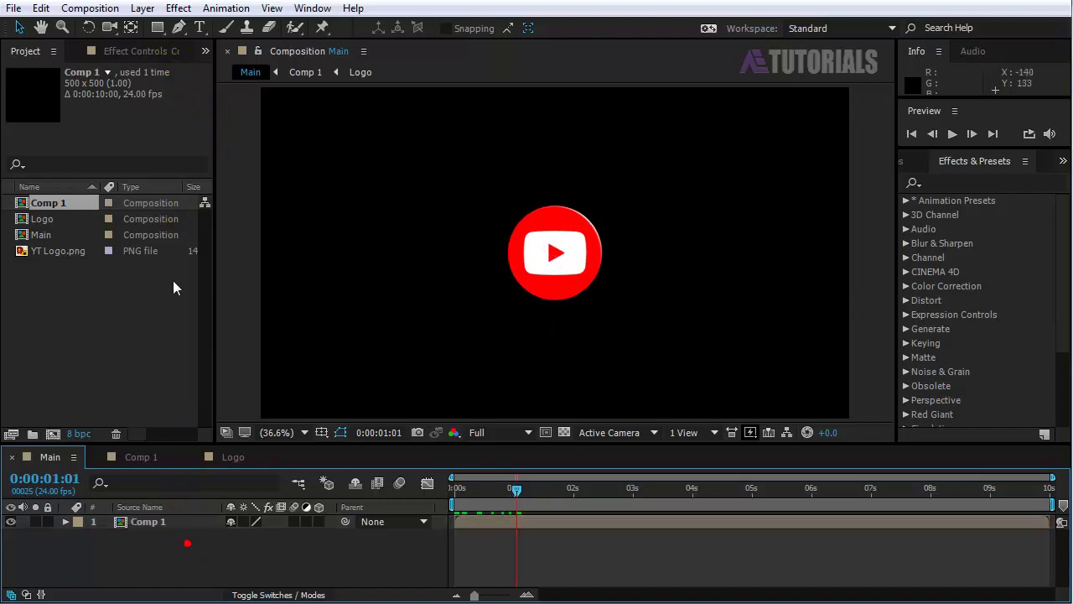
left_click(142, 8)
mouse_move(164, 27)
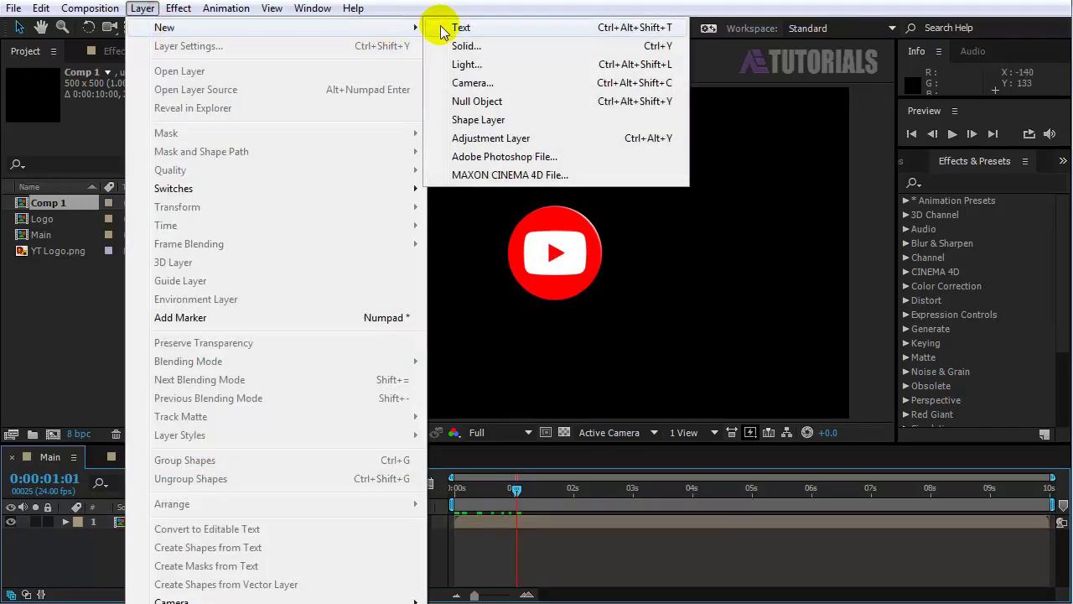
left_click(464, 42)
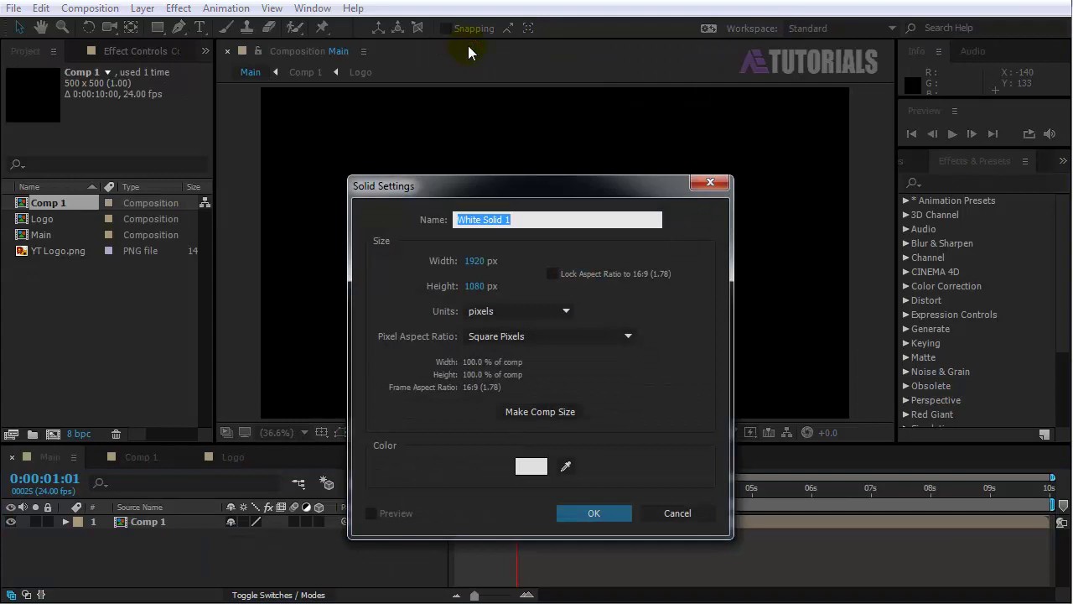
type("BG")
left_click(593, 514)
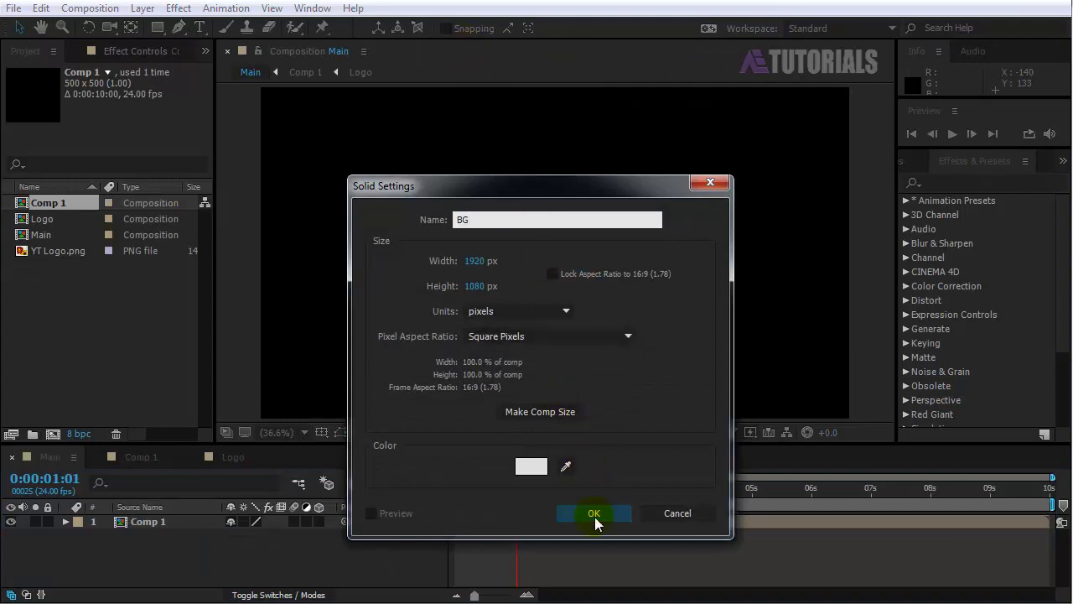
left_click(172, 521)
left_click_drag(159, 524, 159, 556)
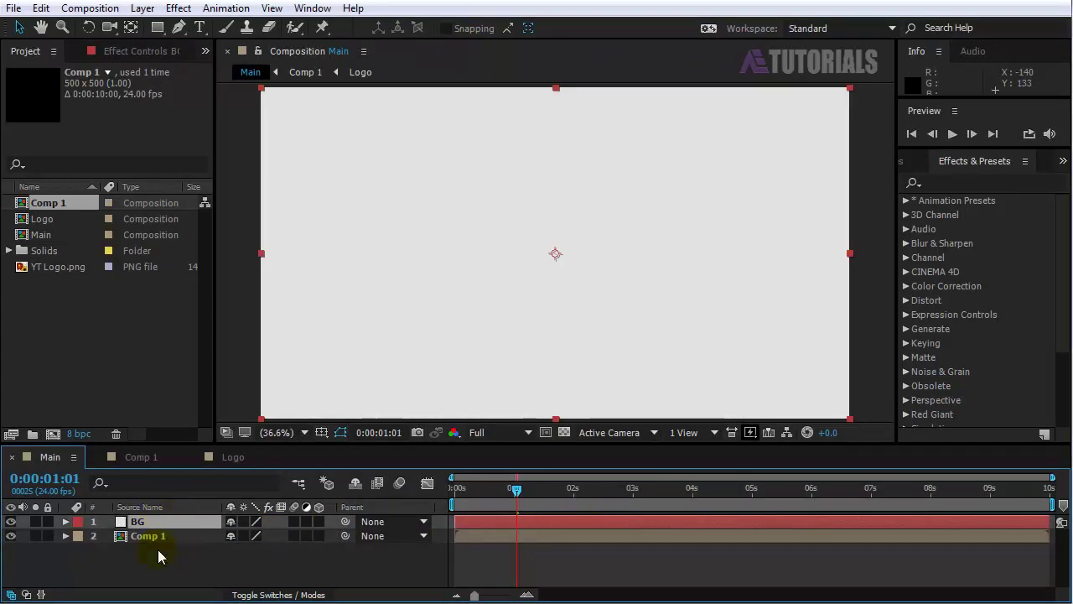
Apply Gradient Ramp to BG with swapped colours and a Radial Ramp shape
left_click(945, 184)
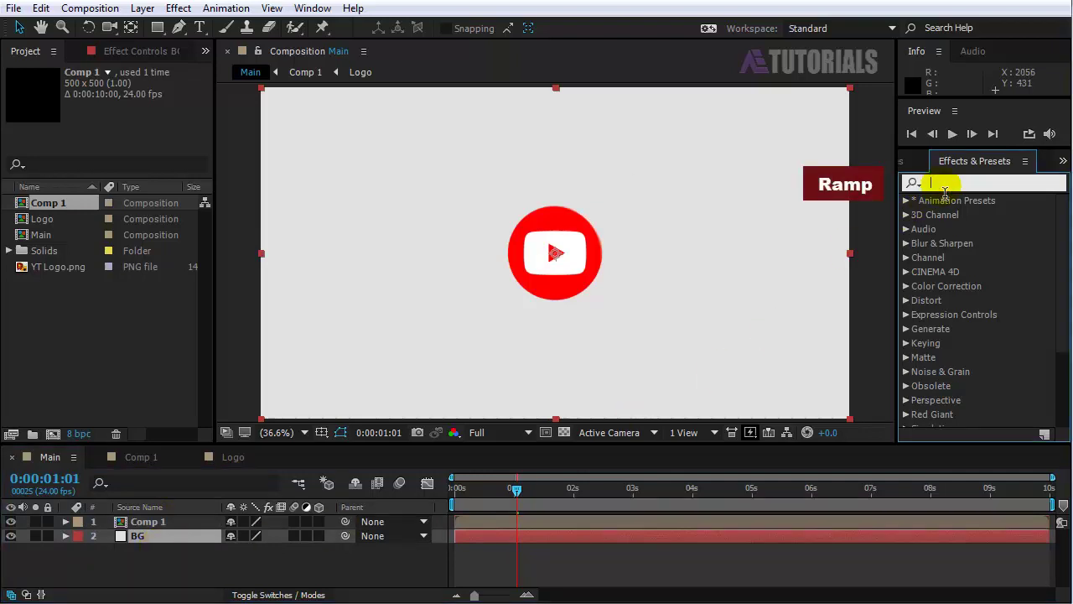
type("ramp")
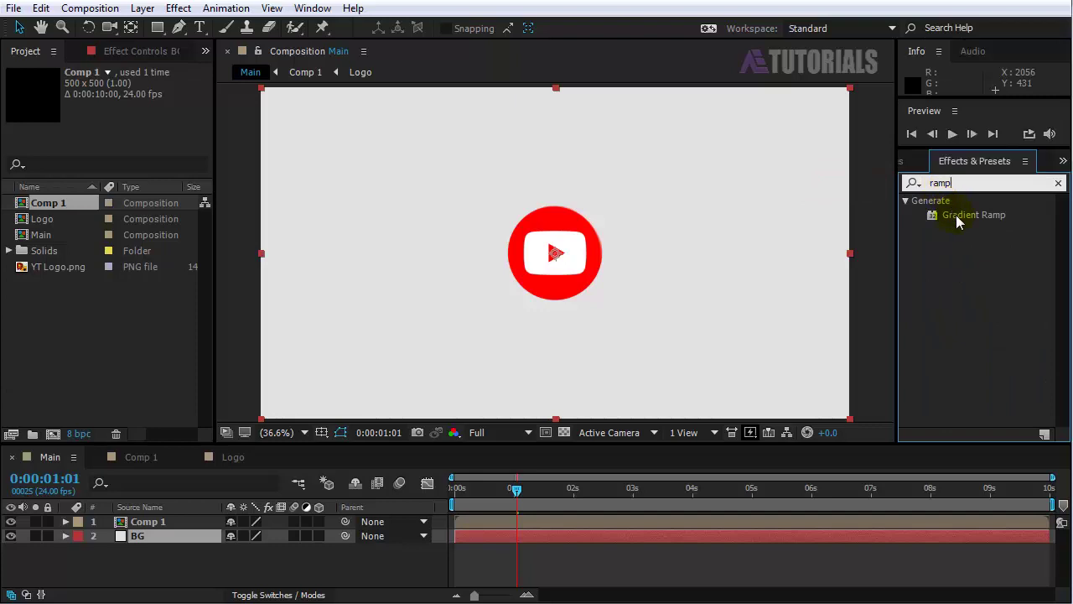
left_click_drag(958, 220, 161, 541)
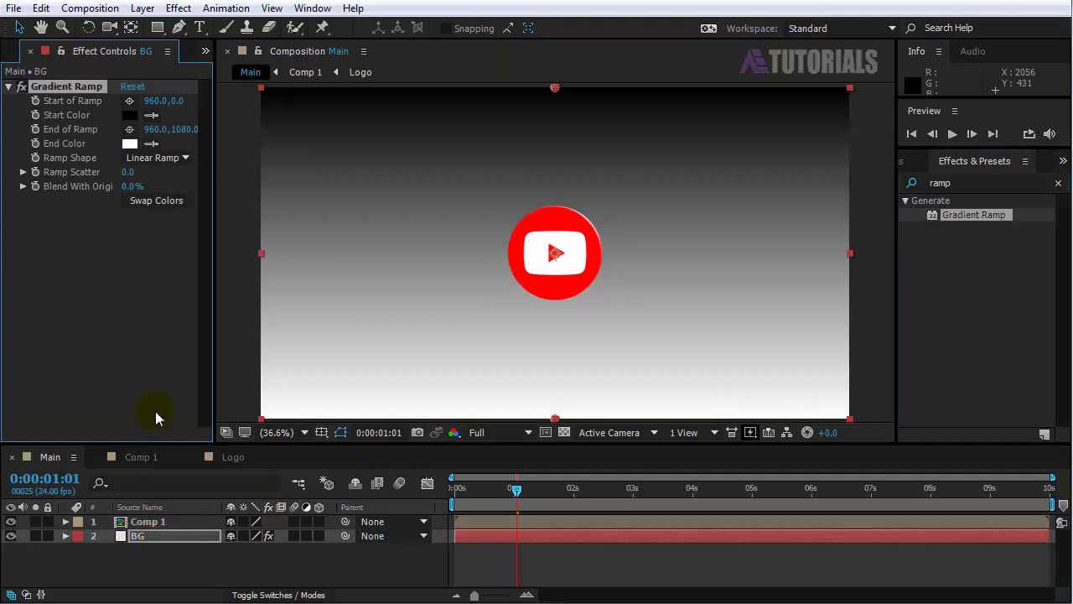
left_click(152, 199)
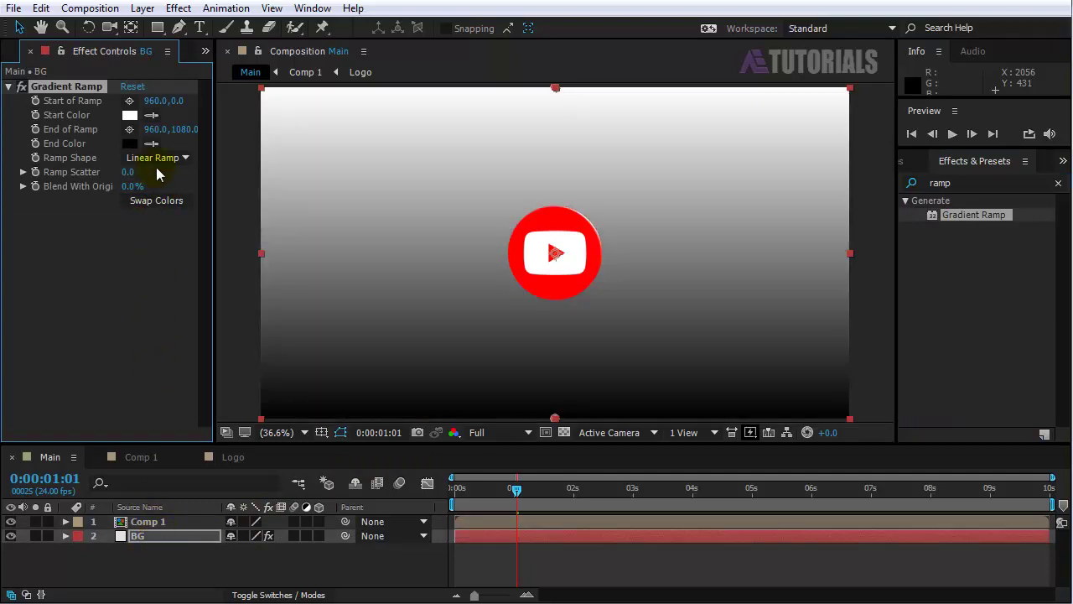
left_click(155, 159)
left_click(163, 192)
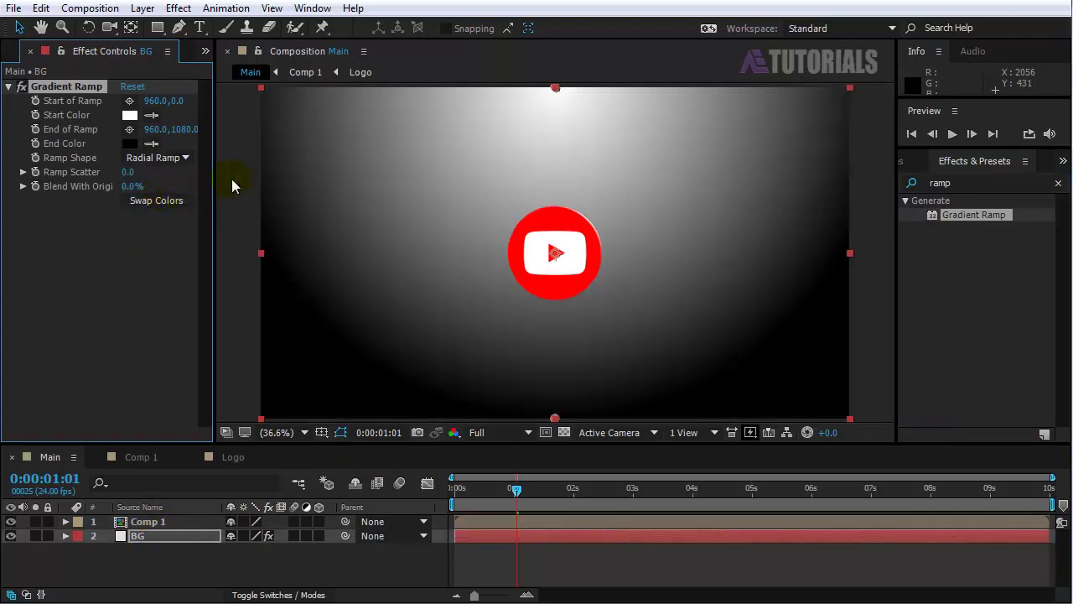
Centre the radial gradient on the logo, widen it, and set a light grey End Color
left_click_drag(555, 87, 554, 260)
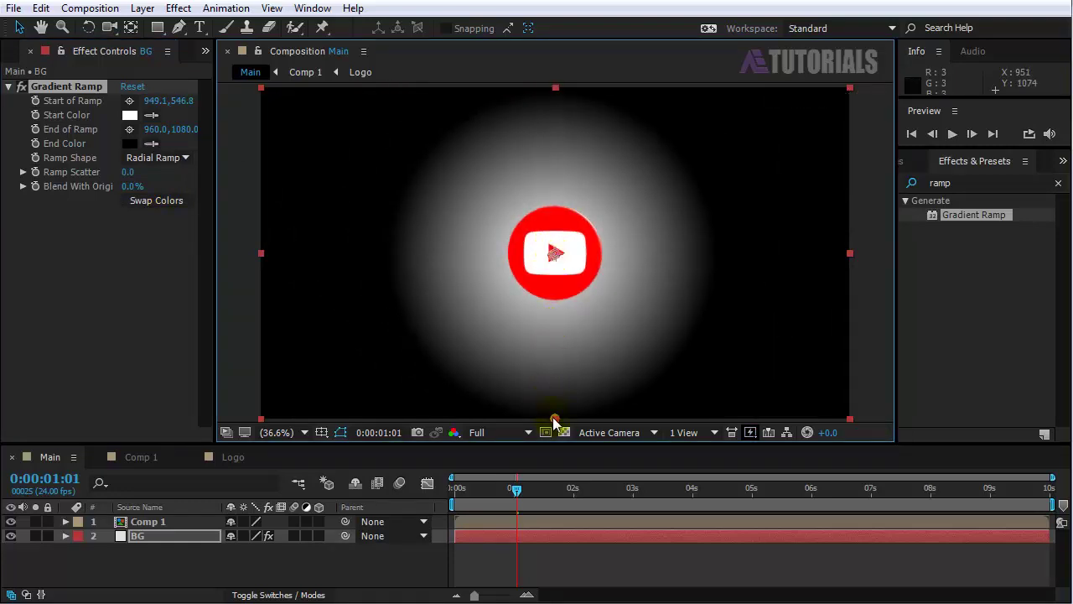
left_click_drag(555, 417, 422, 417)
left_click_drag(303, 422, 225, 411)
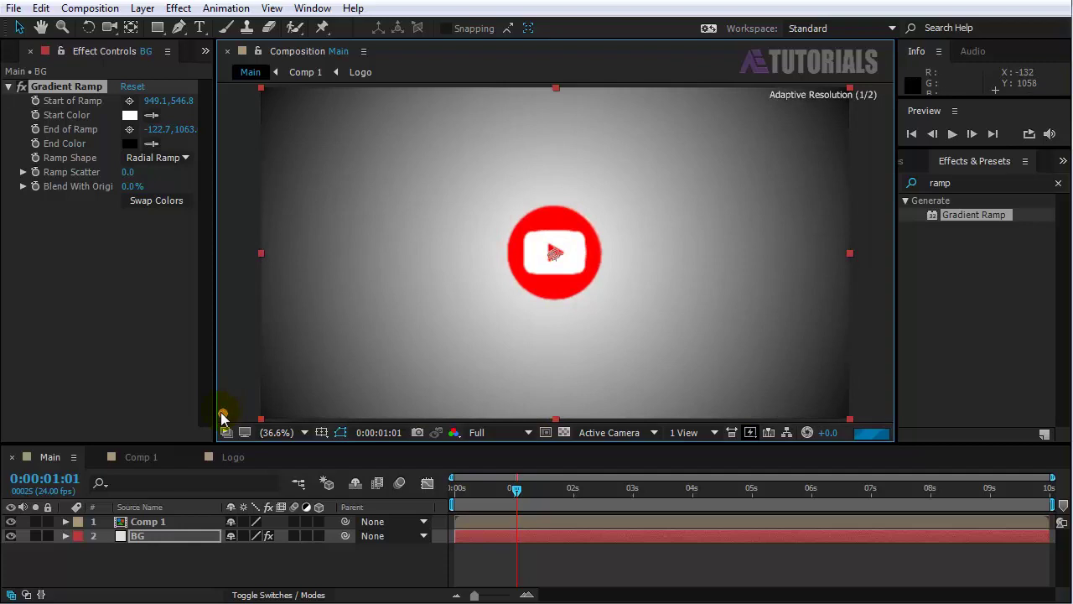
left_click(130, 144)
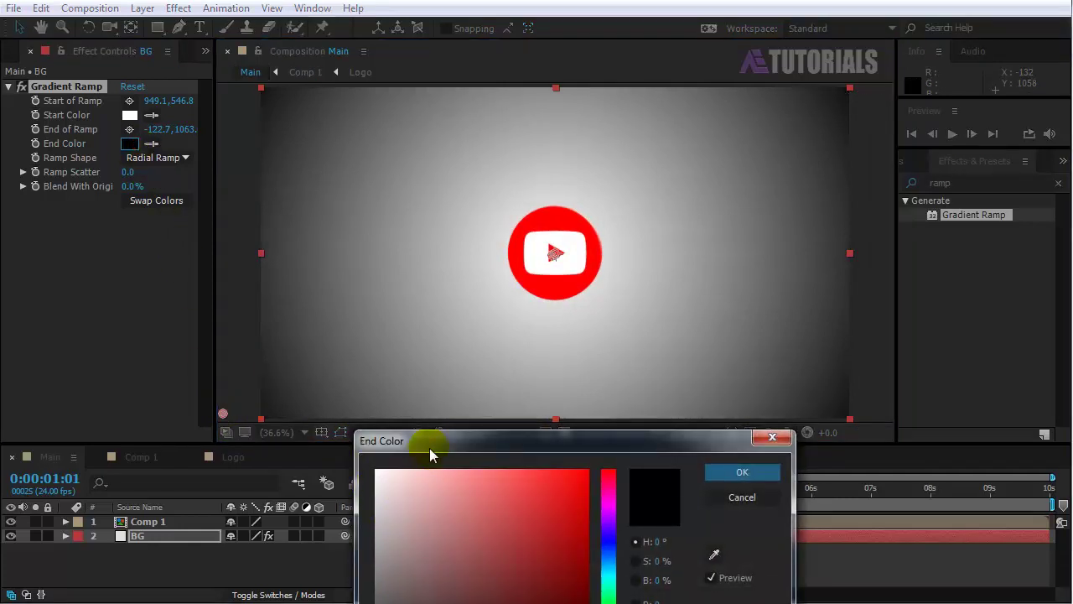
left_click_drag(429, 454, 430, 270)
left_click(383, 337)
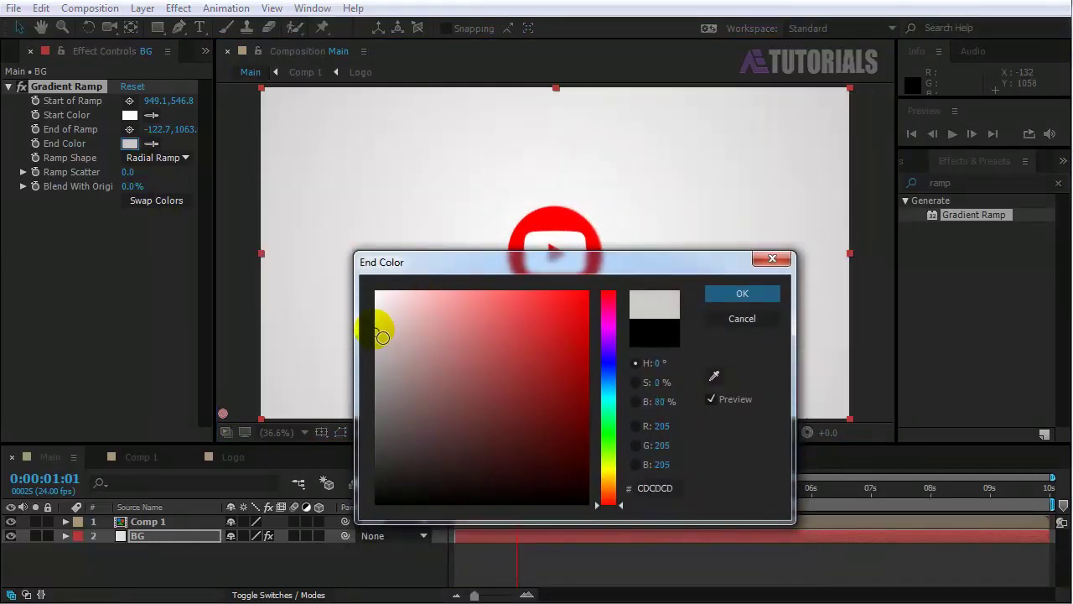
left_click_drag(383, 337, 382, 333)
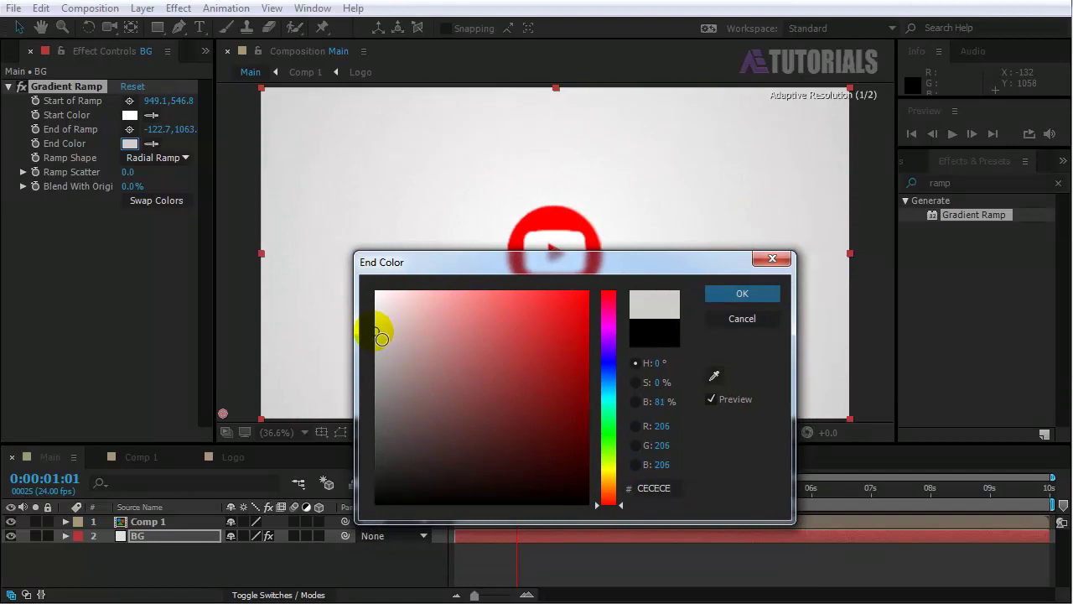
left_click(726, 293)
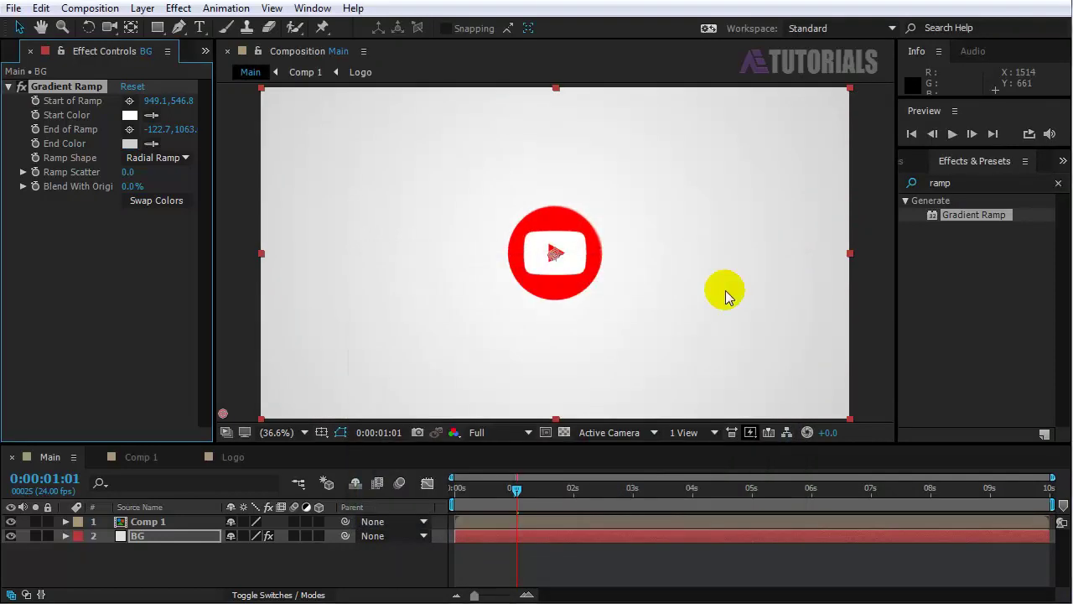
Apply the Exposure effect to the Comp 1 layer and set Exposure to -1
left_click(935, 190)
type("e")
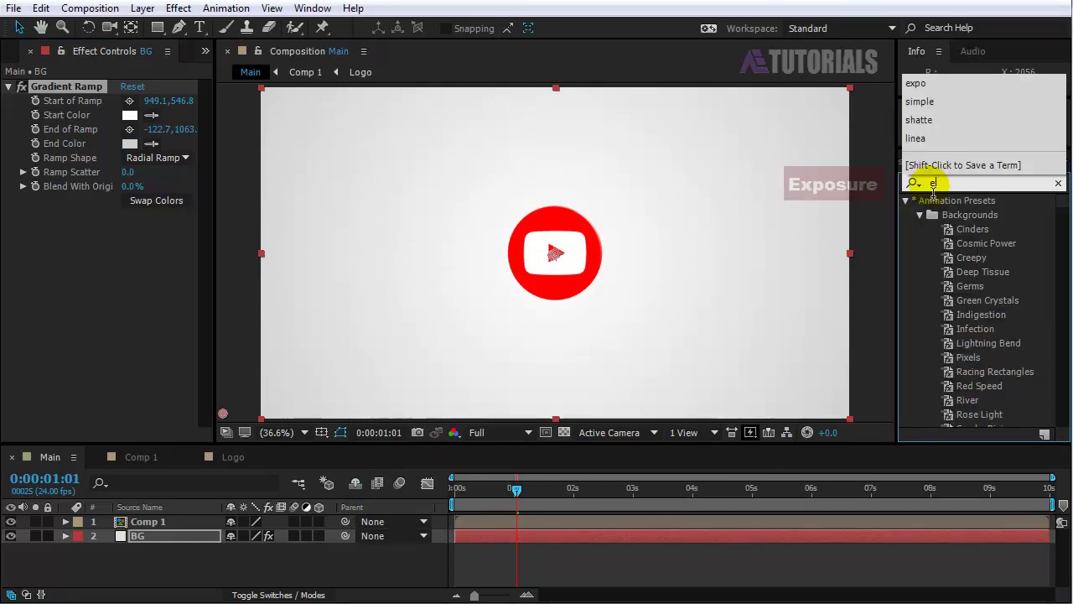
type("xpos")
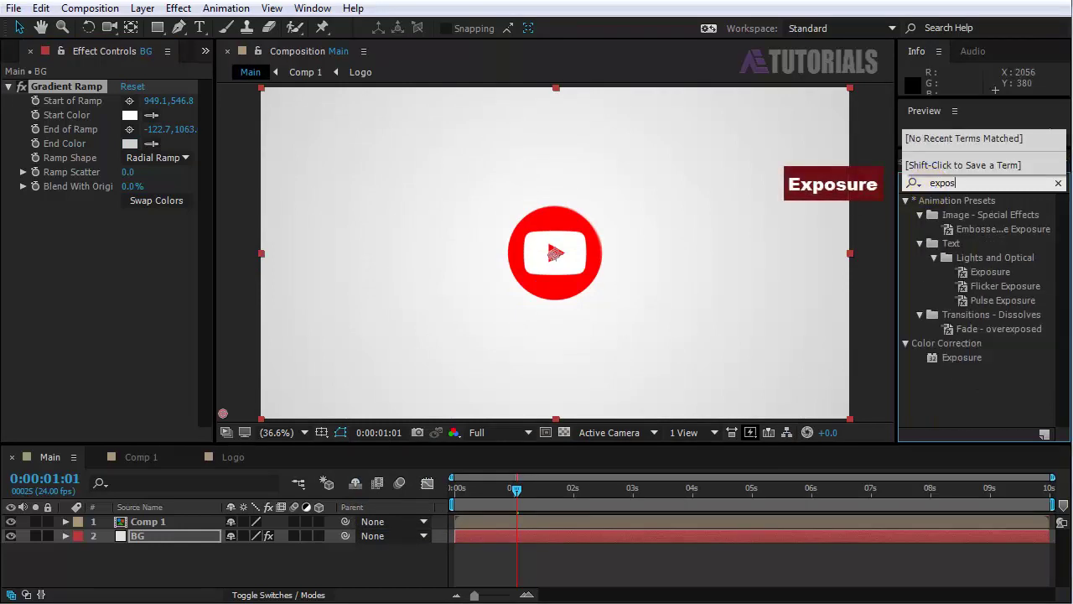
left_click_drag(948, 358, 173, 522)
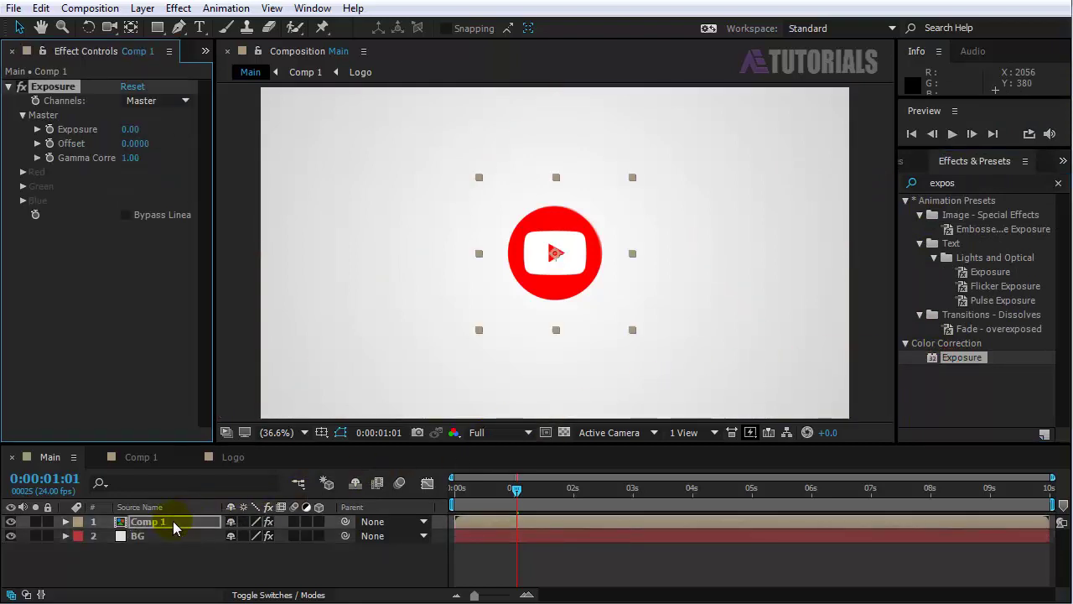
left_click(134, 129)
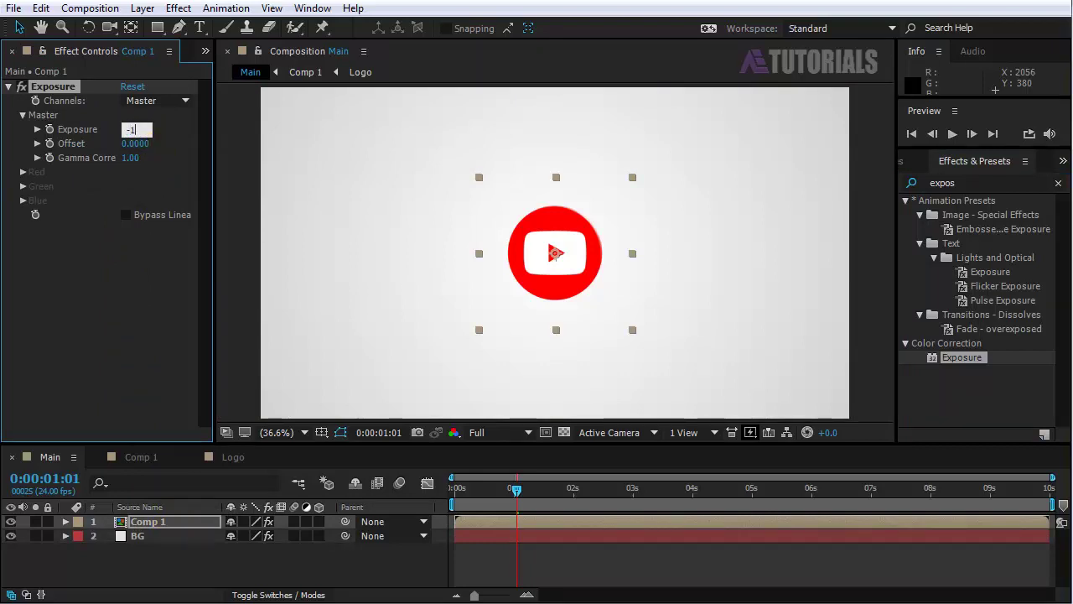
key("Return")
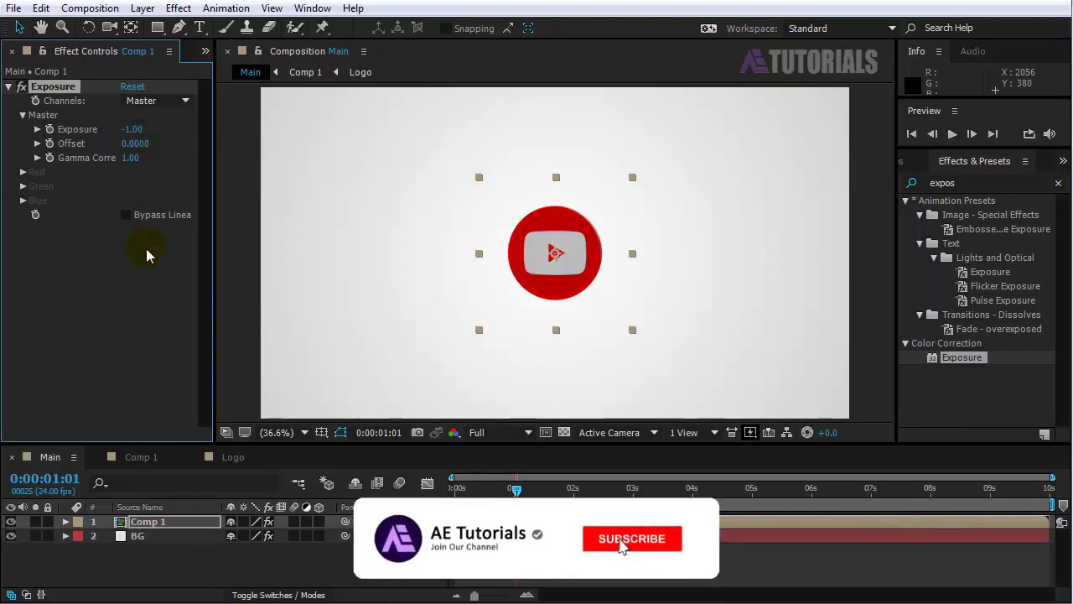
left_click(289, 595)
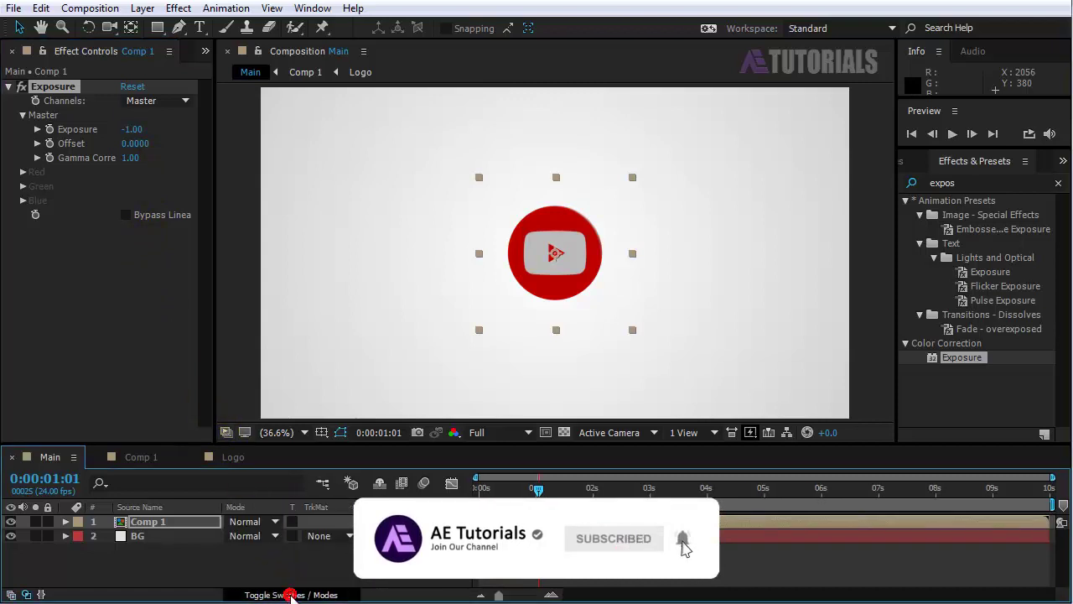
Make Comp 1 a 3D layer and give its Position the expression [position[0], position[1], index]
left_click(321, 521)
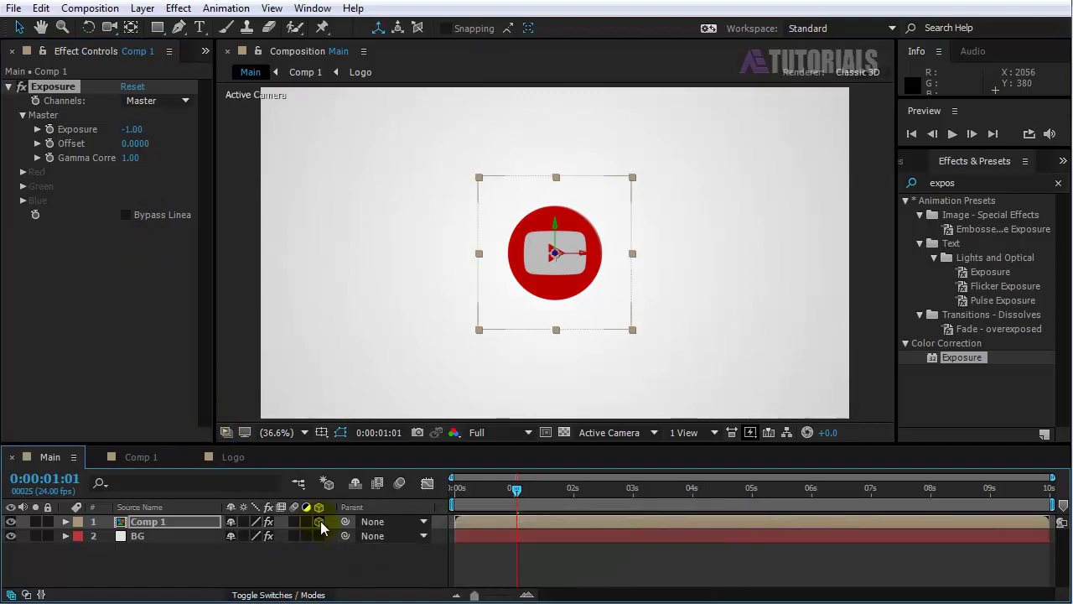
left_click(172, 520)
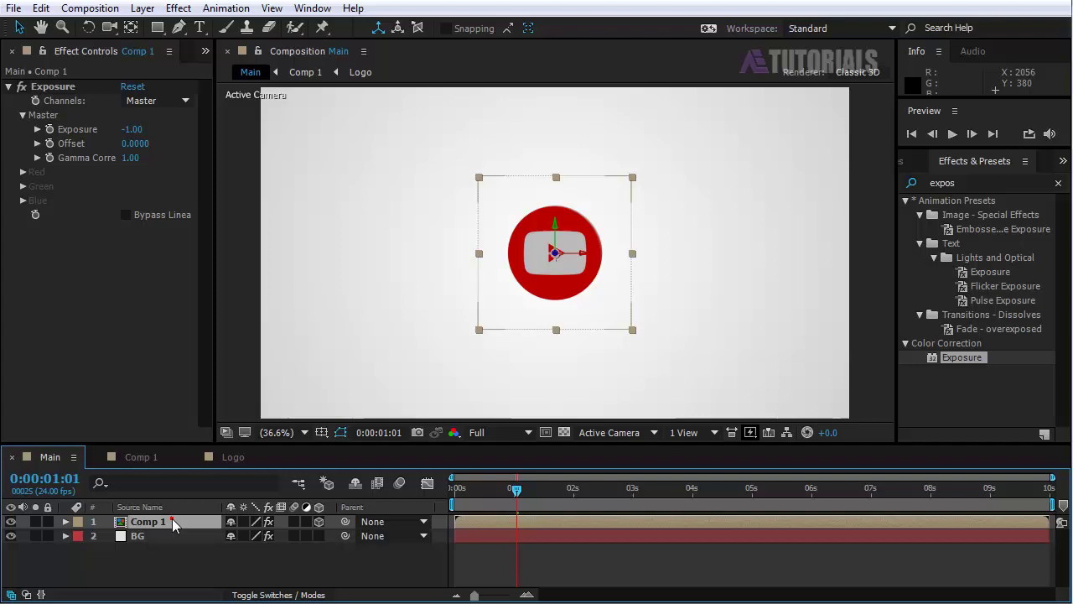
key("p")
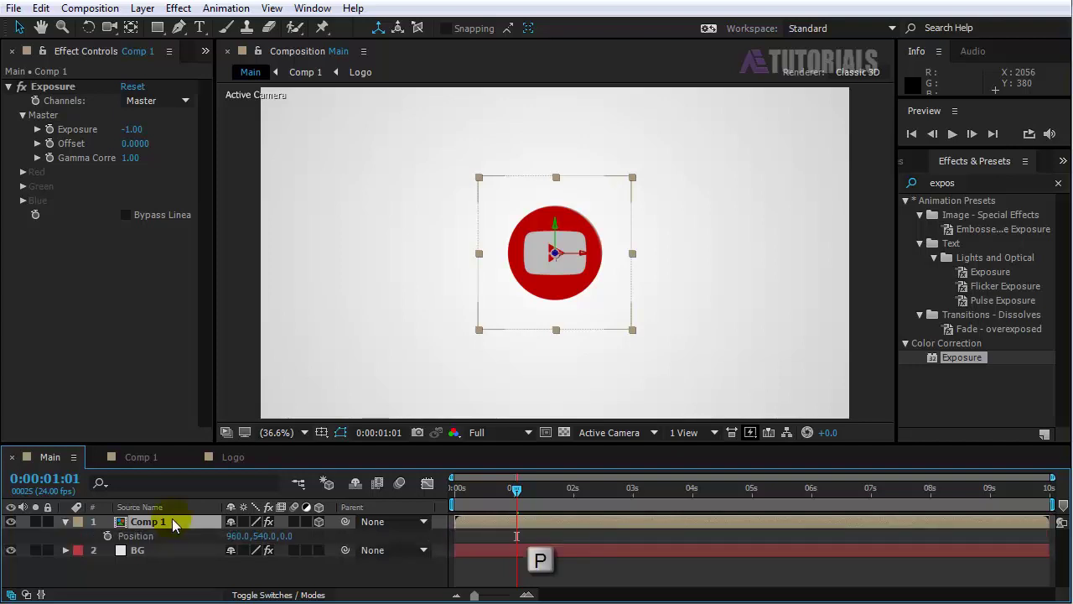
left_click(108, 536, "alt")
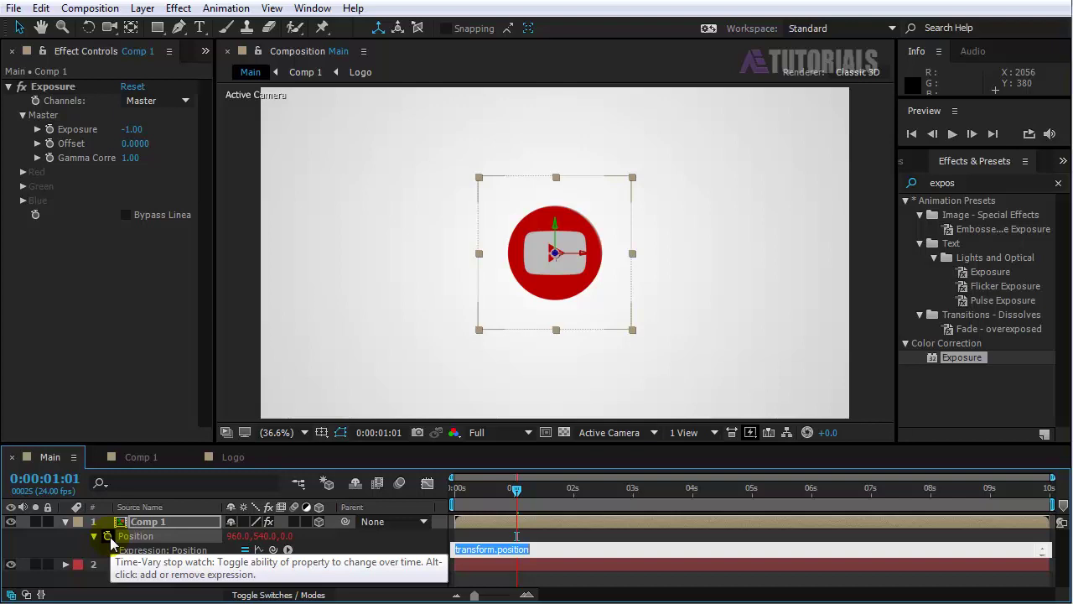
type("[positi")
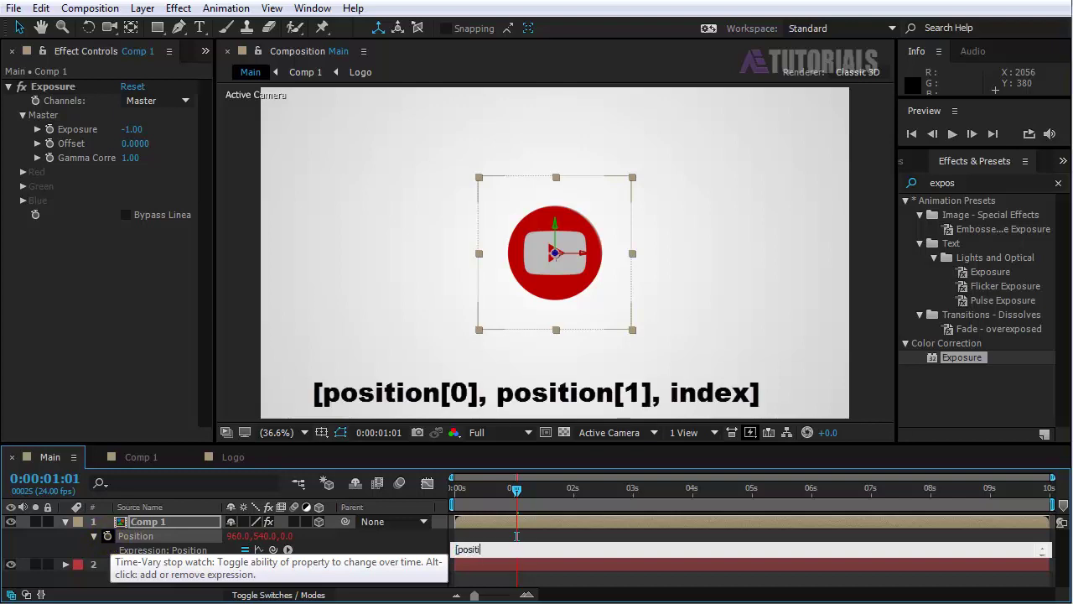
type("on[0], position[0")
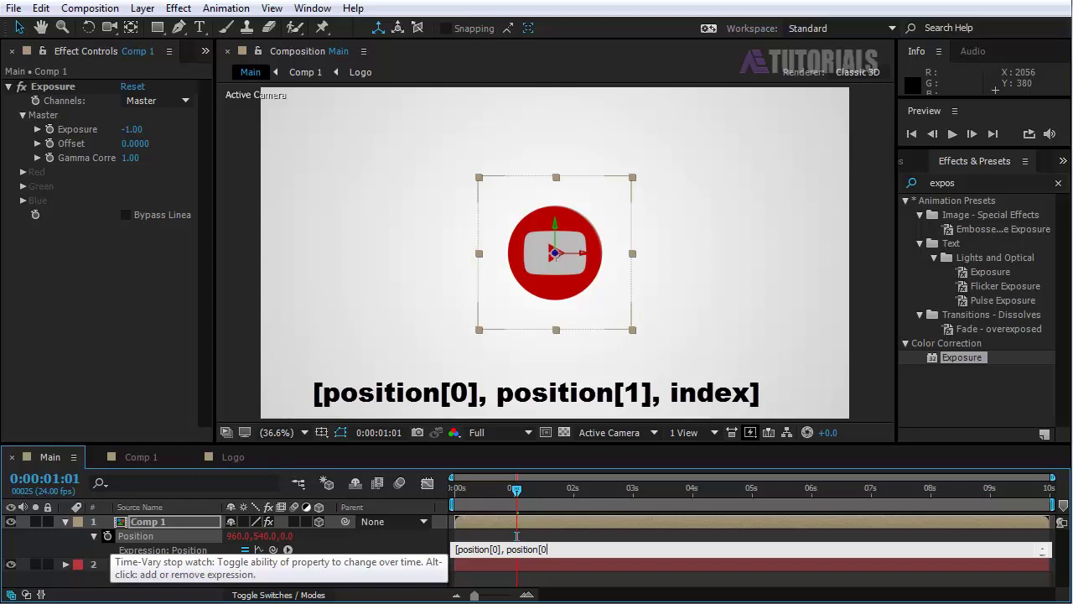
key("BackSpace")
type("1")
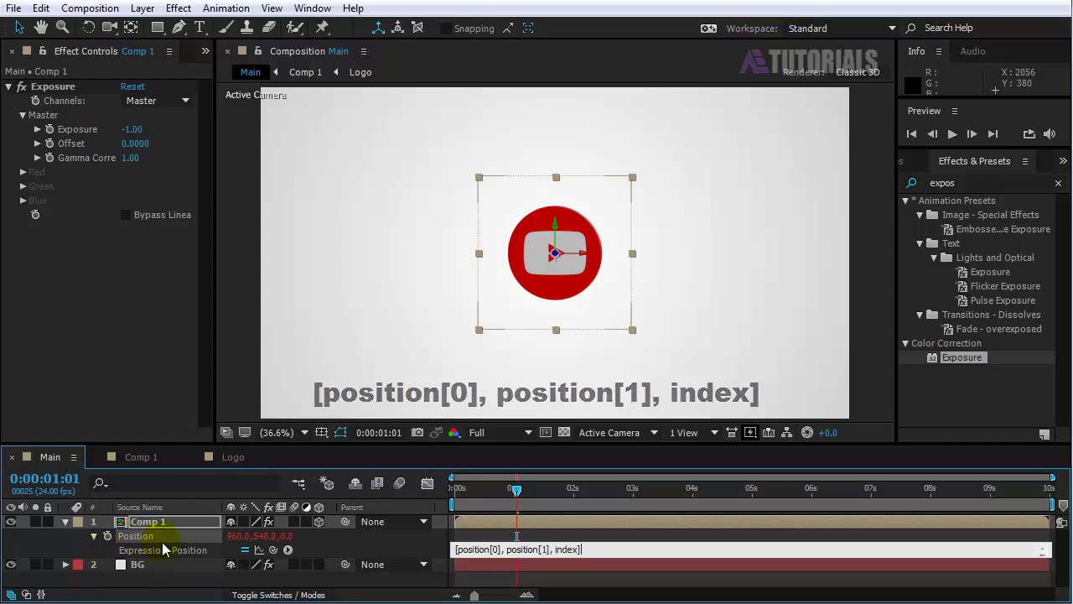
left_click(406, 549)
Duplicate the Comp 1 layer into a stack of copies
left_click(66, 522)
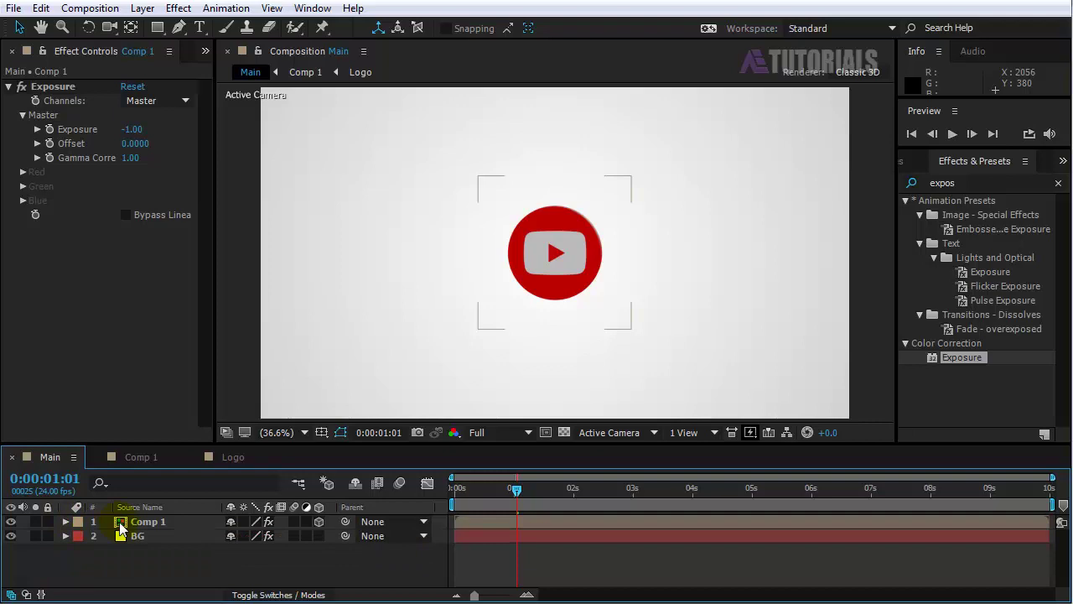
left_click(138, 523)
key("ctrl+d")
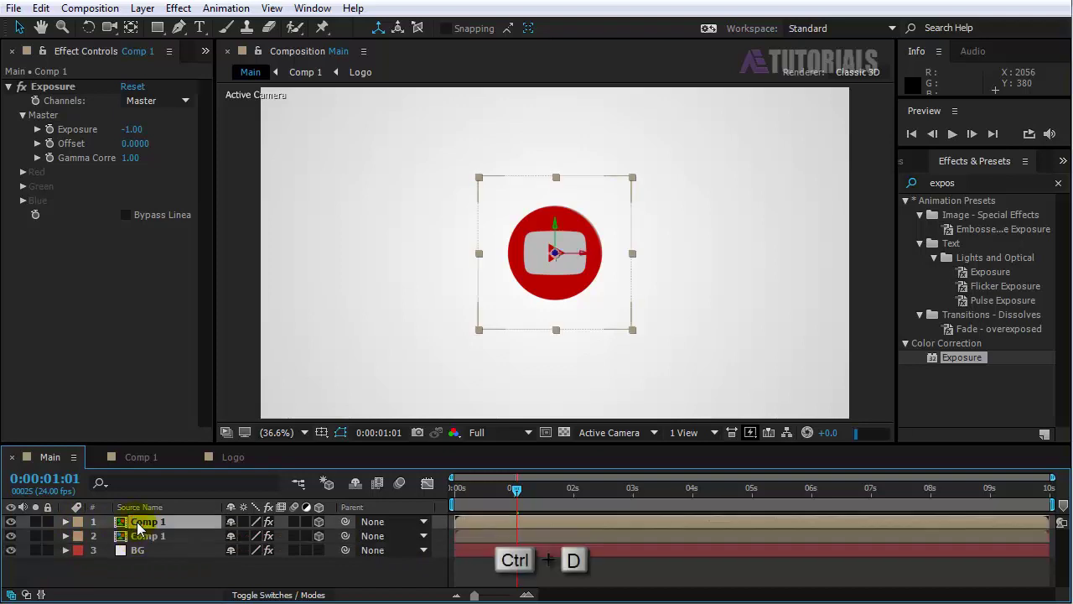
key("ctrl+d")
key("ctrl+d")
key("ctrl+d")
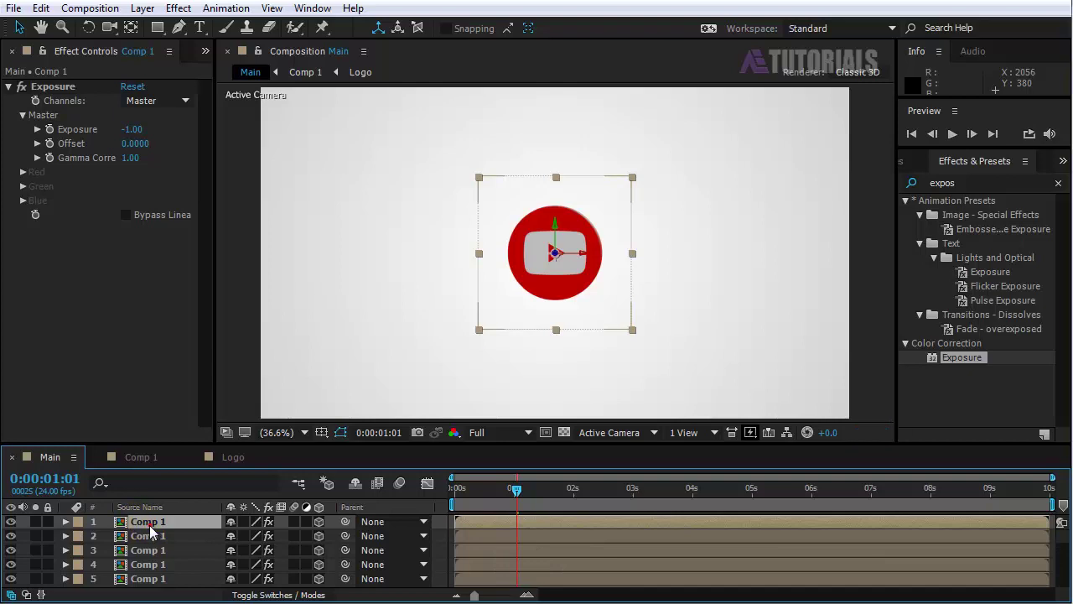
Rename the top copy to Top and delete its Exposure effect
right_click(142, 529)
key("Escape")
key("Return")
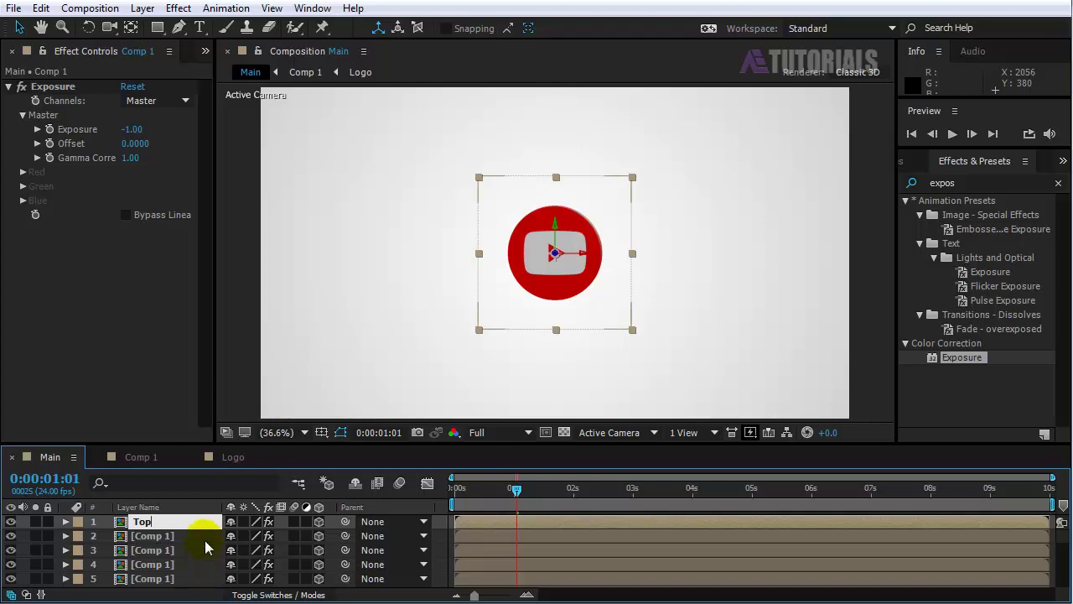
left_click(144, 521)
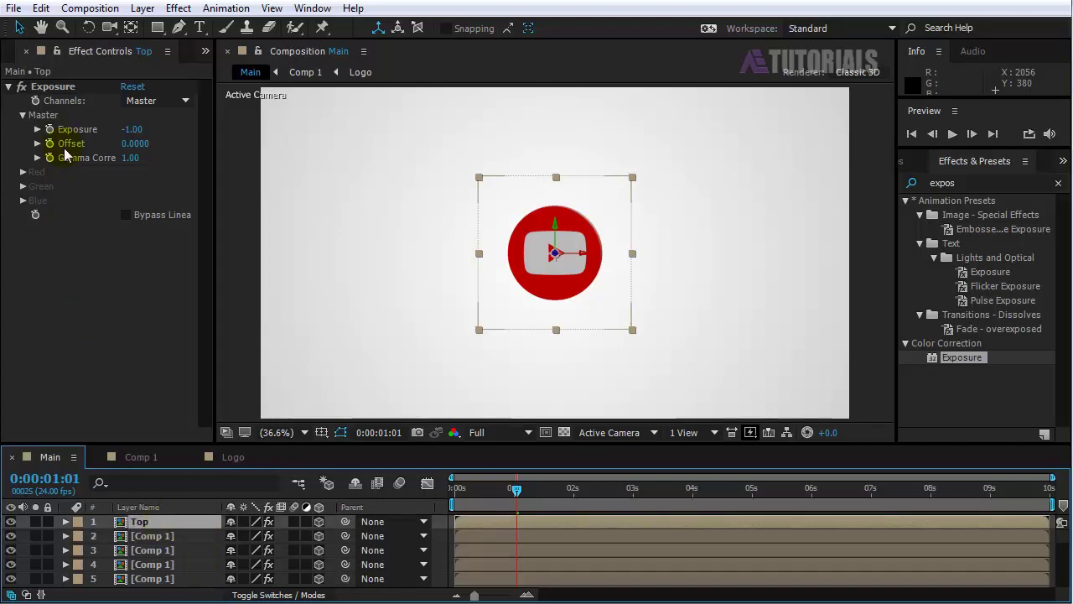
left_click(67, 87)
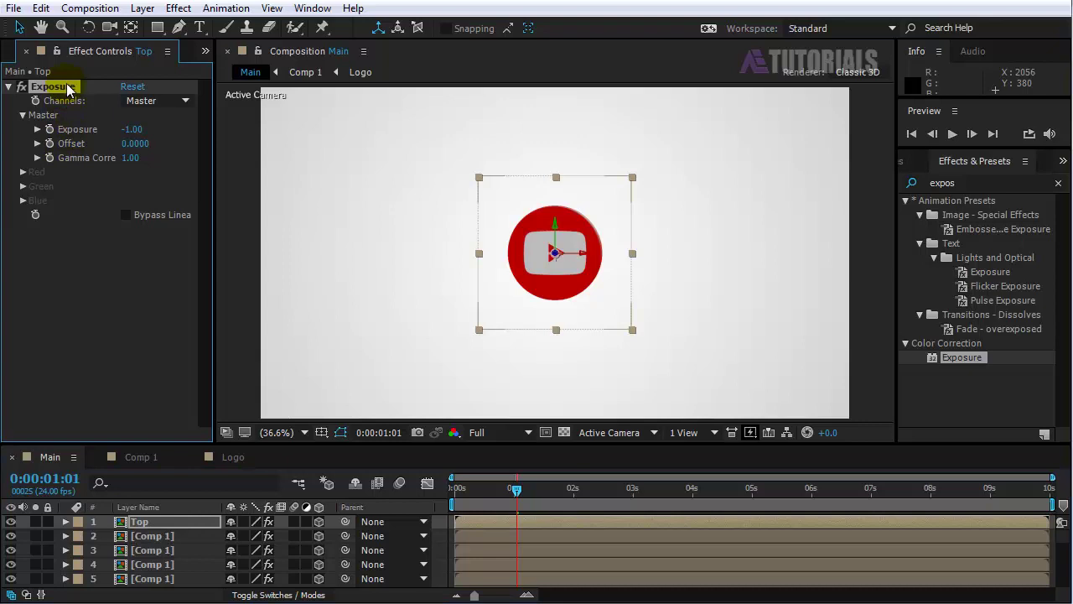
key("Delete")
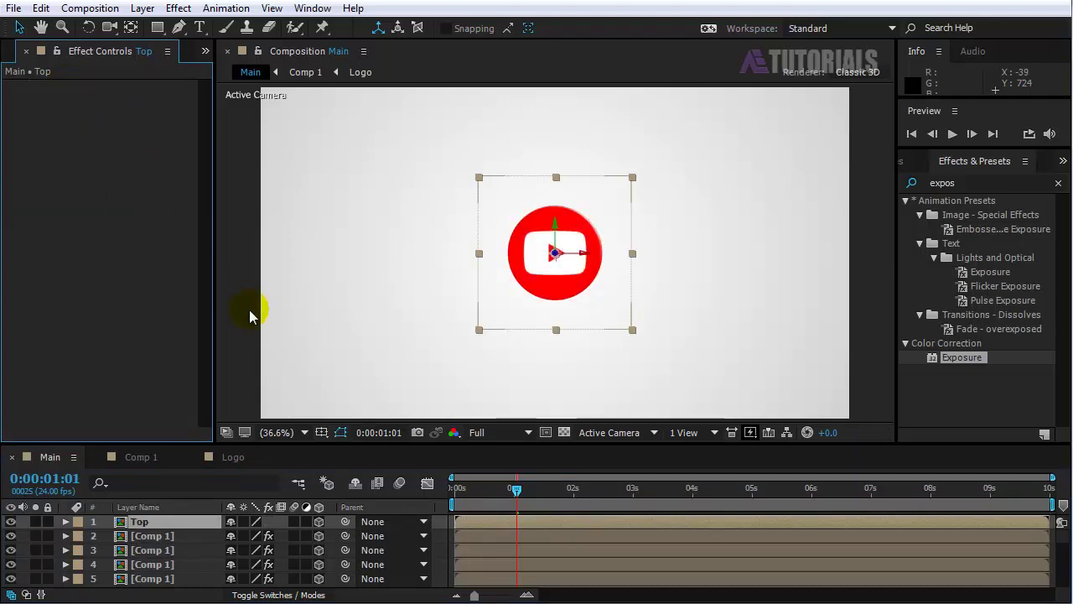
Add Camera 1 with the 28mm preset, test an orbit, then undo the orbit
left_click(427, 501)
left_click(139, 10)
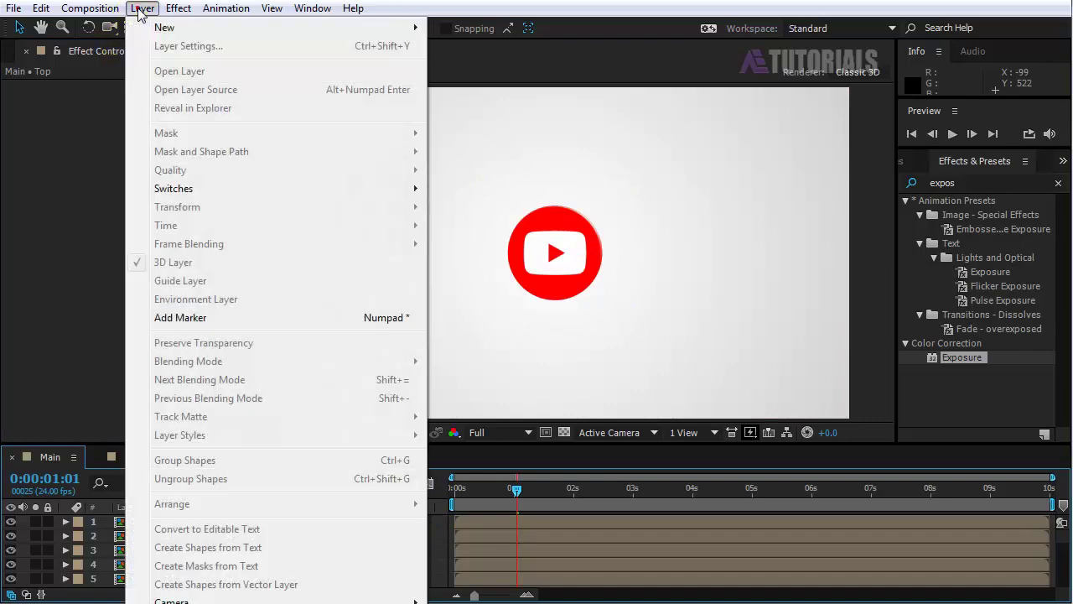
left_click(479, 87)
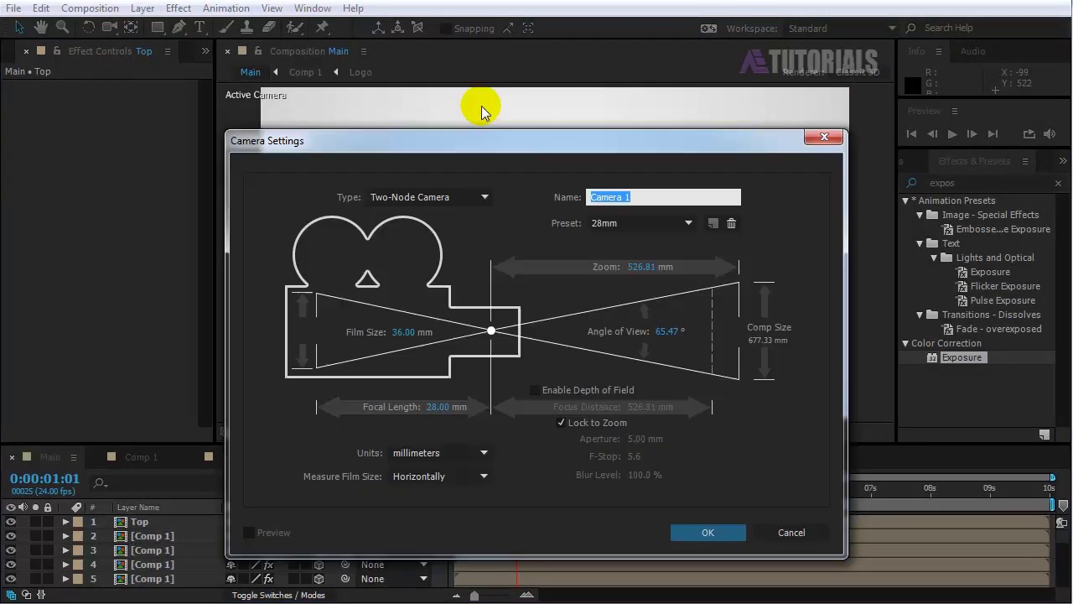
left_click(688, 223)
left_click(642, 256)
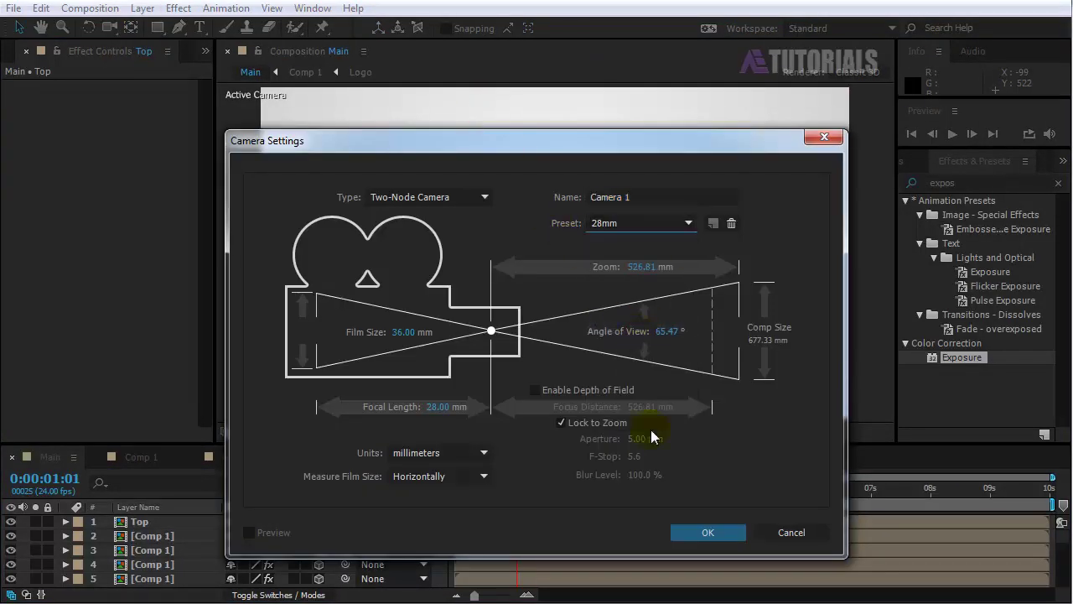
left_click(681, 529)
left_click(109, 27)
mouse_move(491, 240)
left_mouse_down()
mouse_move(551, 256)
mouse_move(422, 235)
mouse_move(430, 240)
left_mouse_up()
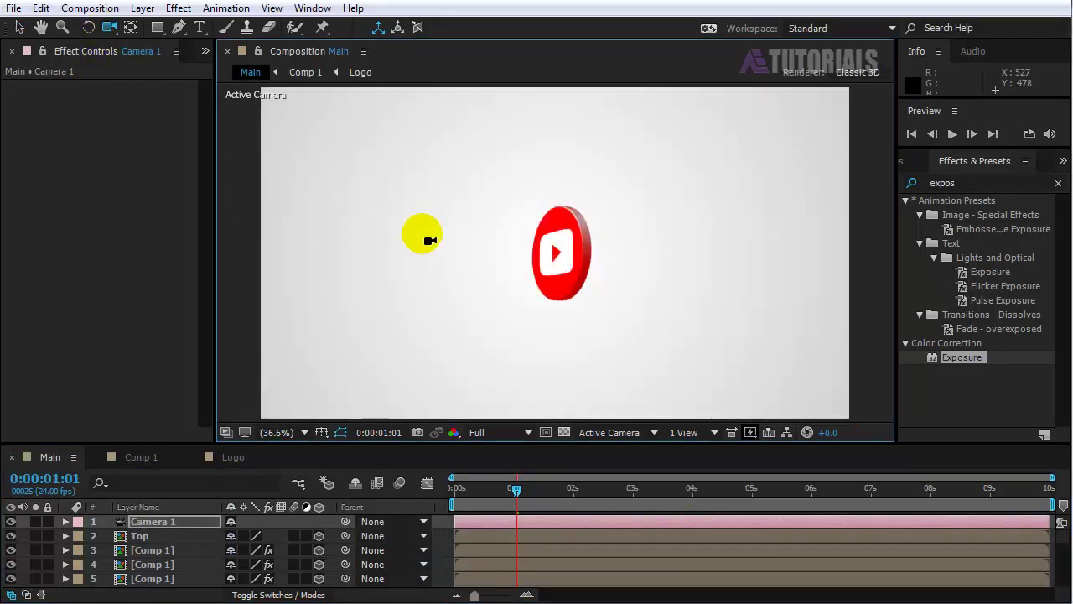
key("ctrl+z")
Apply CC Light Sweep to the Top layer
key("v")
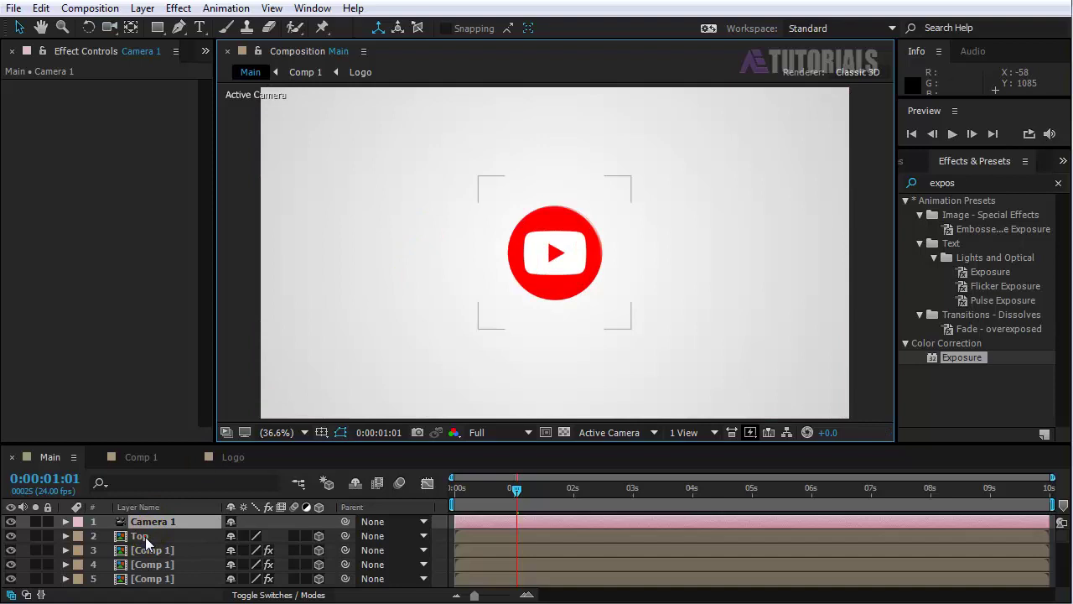
left_click(145, 541)
left_click(178, 7)
mouse_move(209, 237)
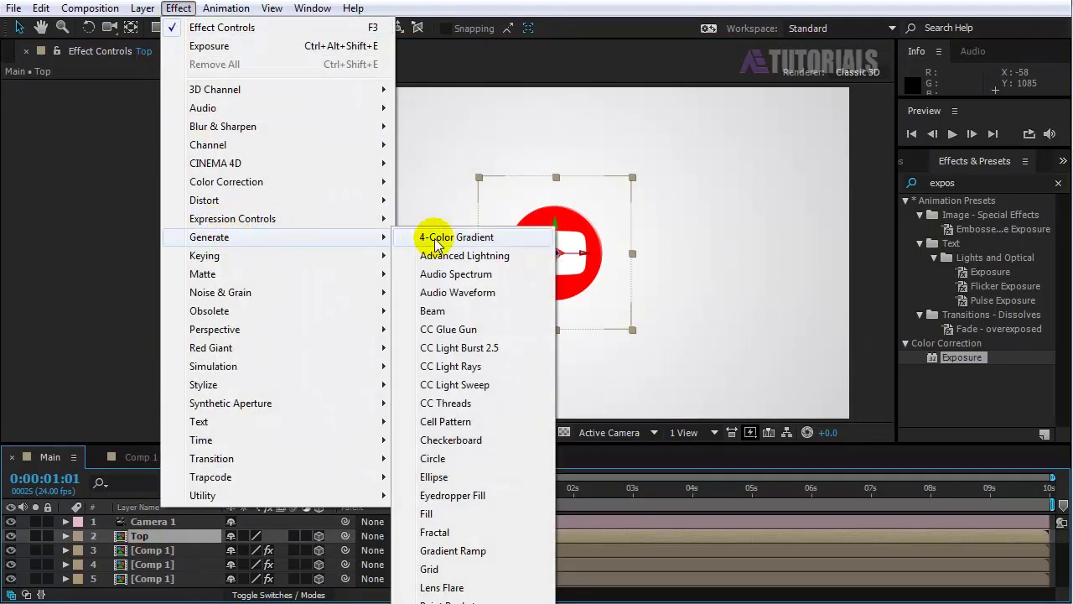
left_click(459, 385)
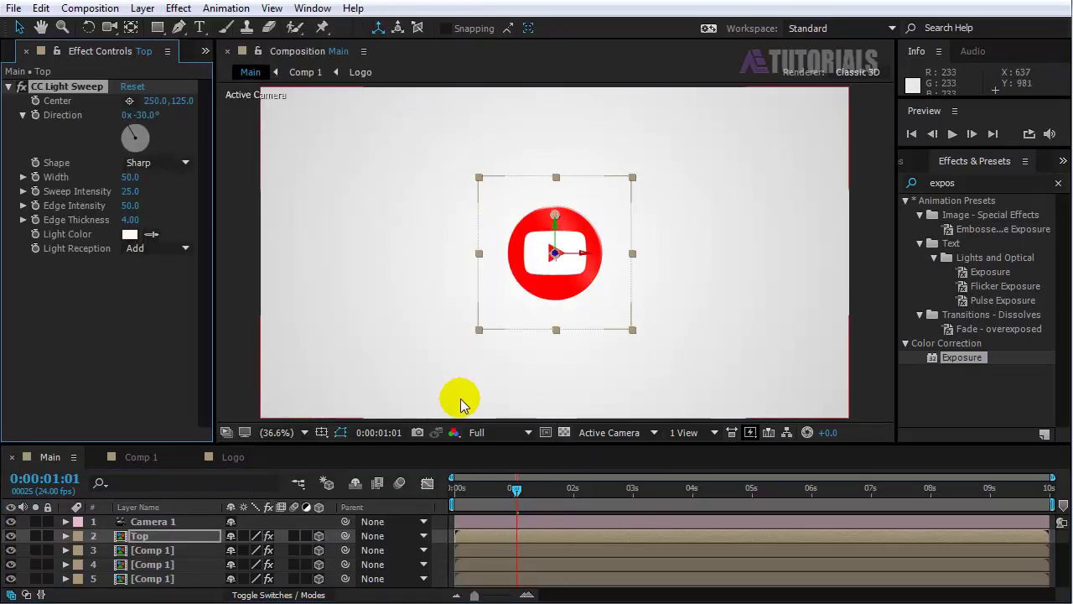
Keyframe the sweep centre left of the logo at 1s and right of it at 5s
mouse_move(513, 491)
left_mouse_down()
mouse_move(524, 496)
mouse_move(516, 501)
left_mouse_up()
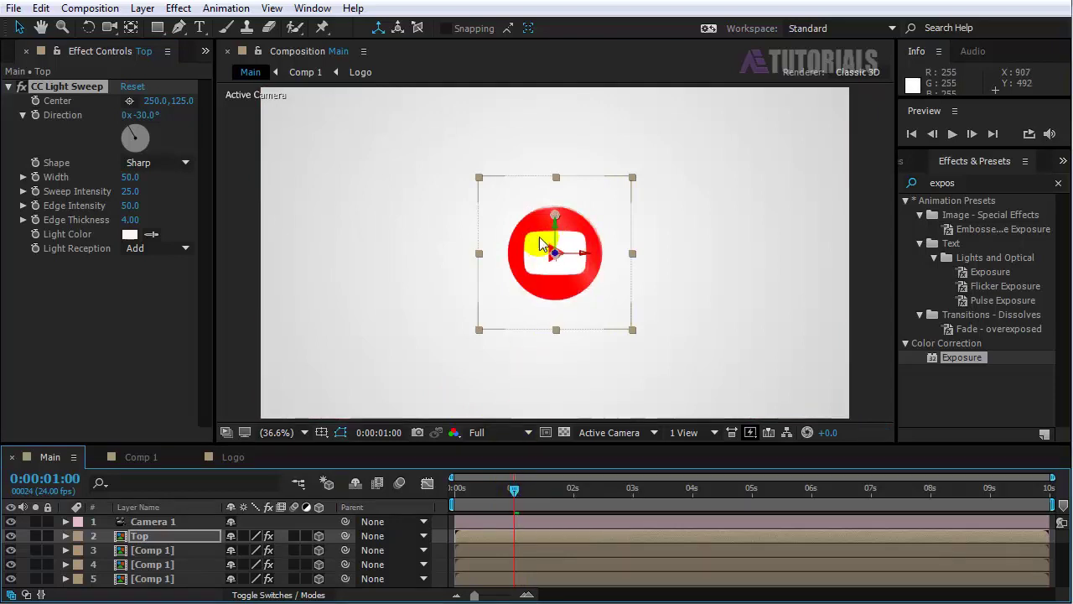
left_click_drag(555, 215, 530, 197)
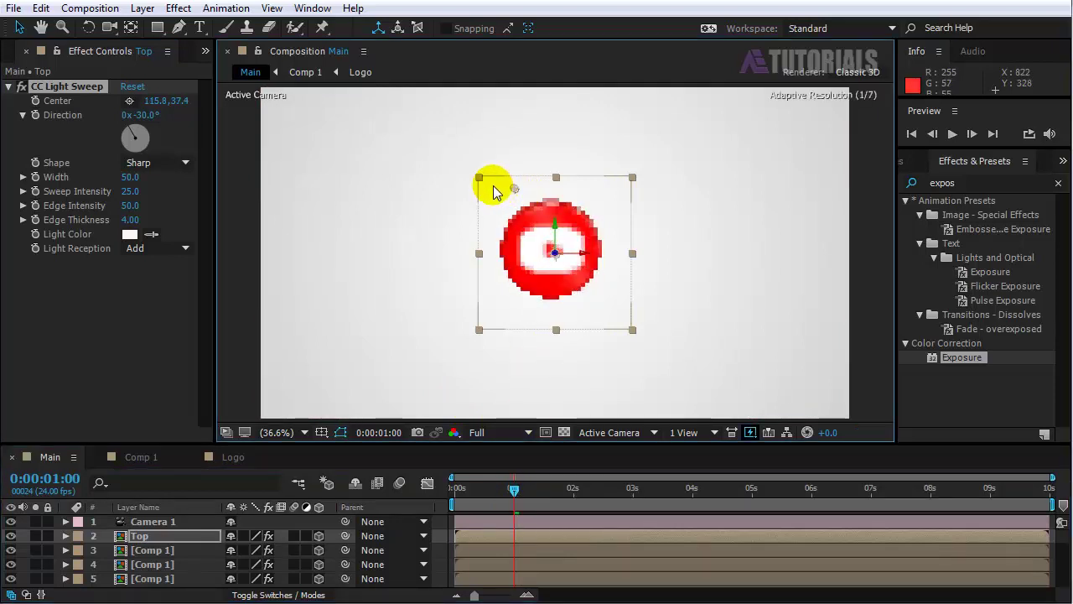
left_click_drag(530, 197, 307, 161)
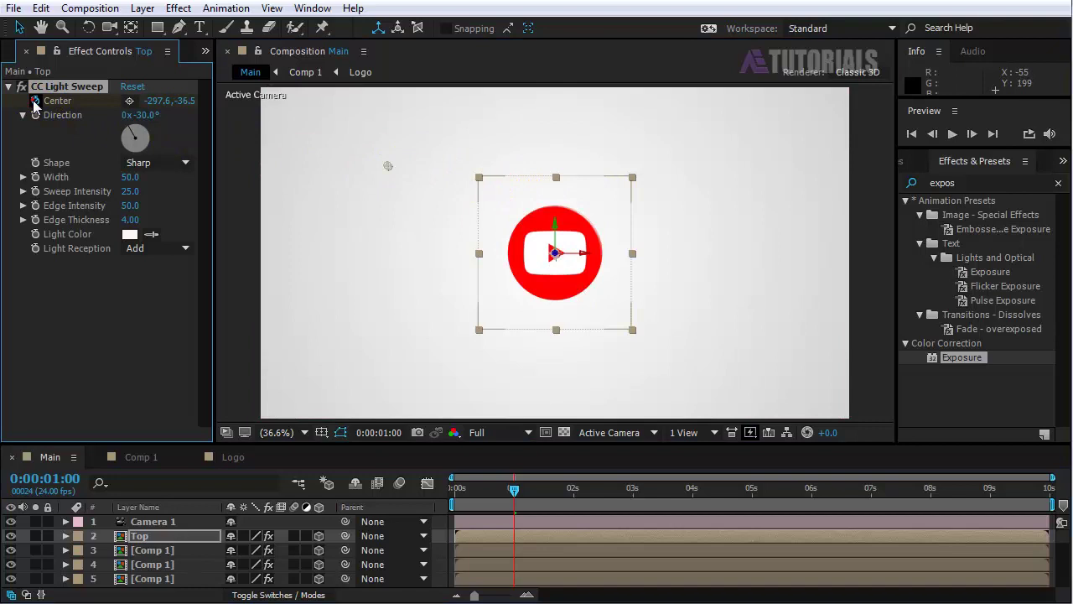
left_click(517, 492)
left_click_drag(517, 496, 752, 503)
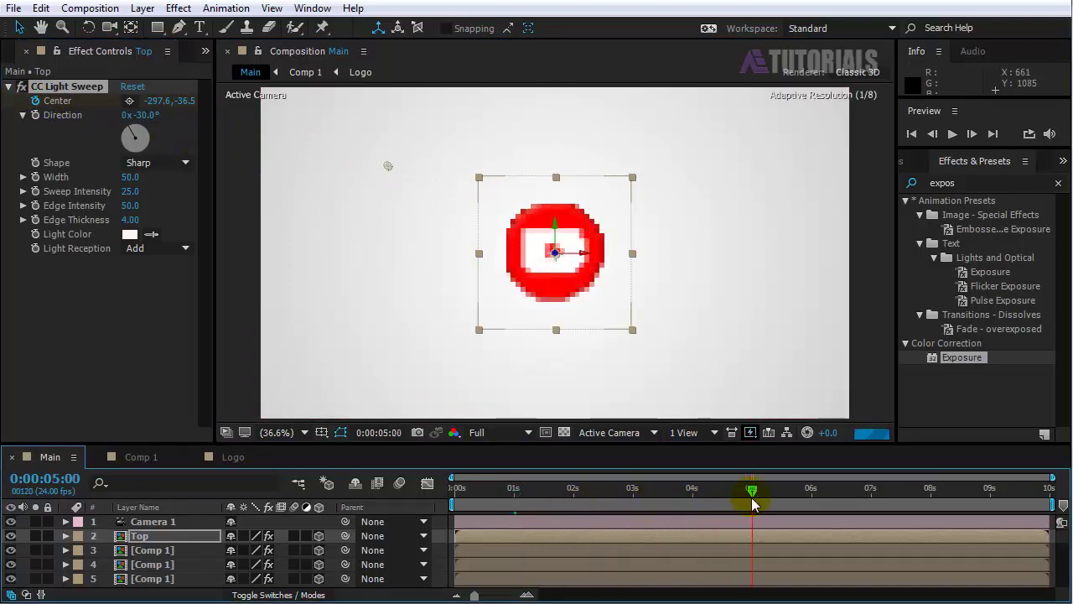
left_click_drag(388, 166, 706, 157)
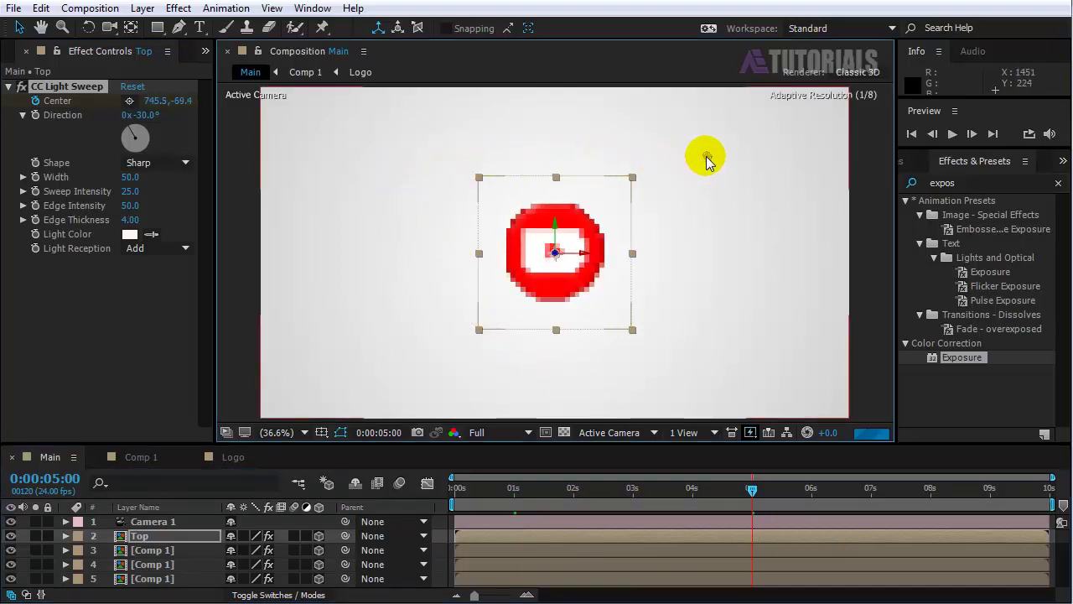
left_click_drag(695, 490, 606, 493)
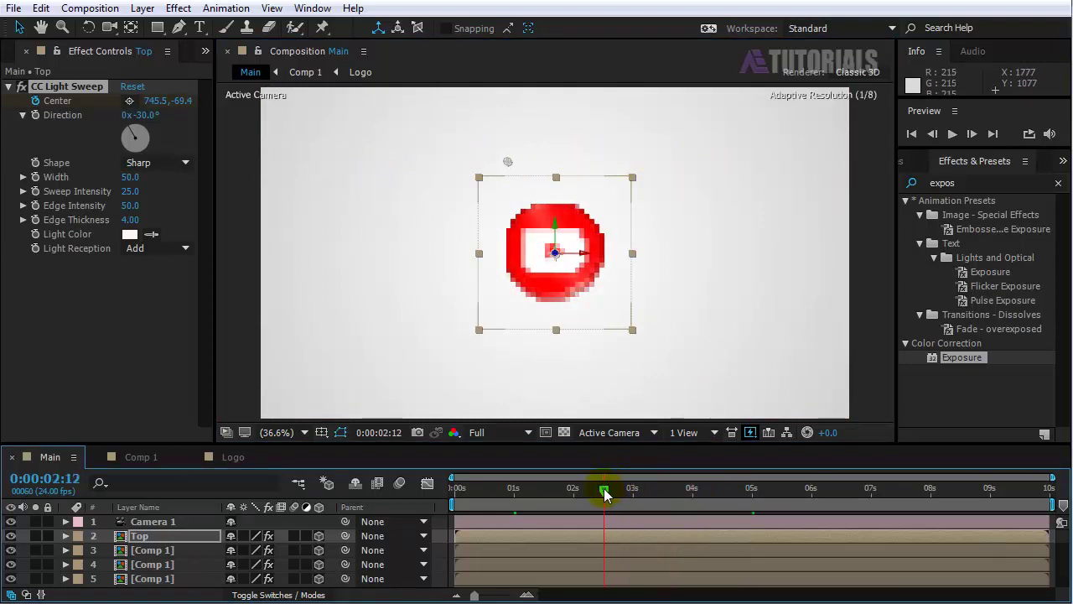
Set the light sweep's Sweep Intensity to 75
left_click(131, 191)
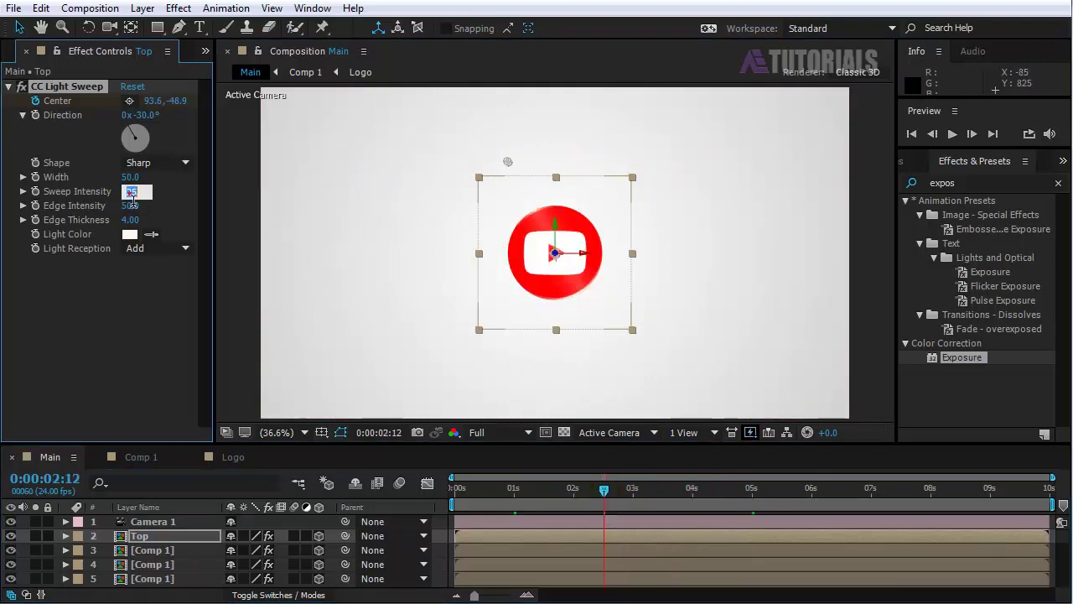
type("7")
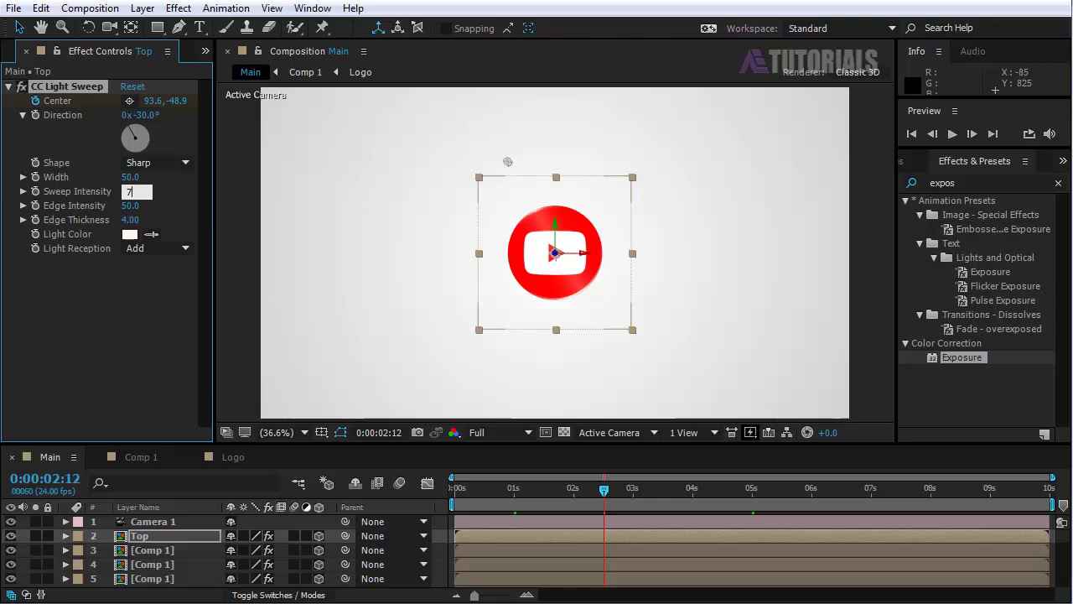
key("Return")
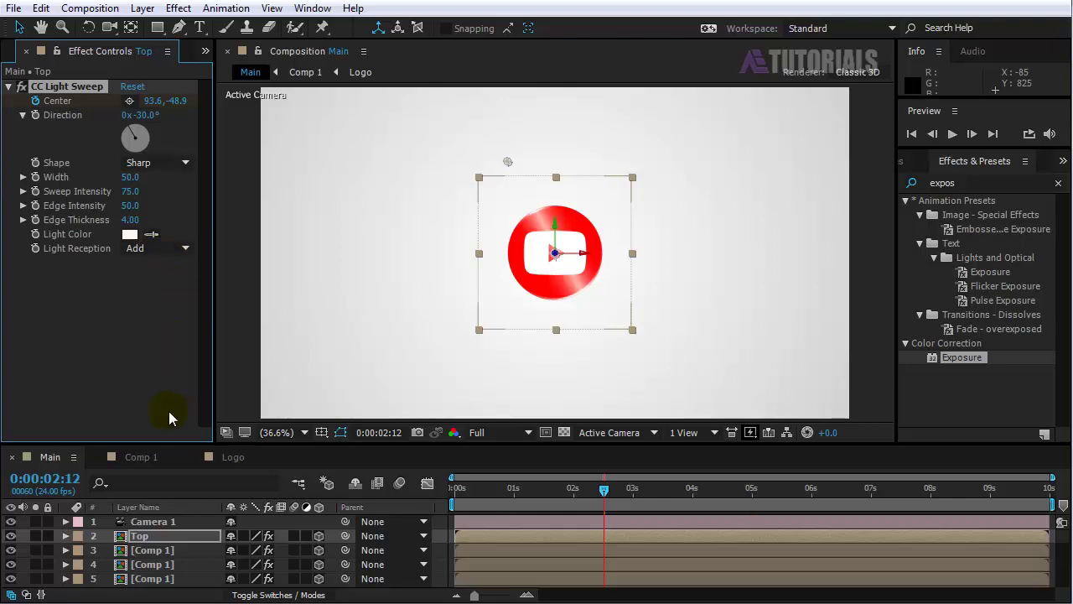
left_click(157, 548)
Rename the third layer to Shadow
right_click(157, 549)
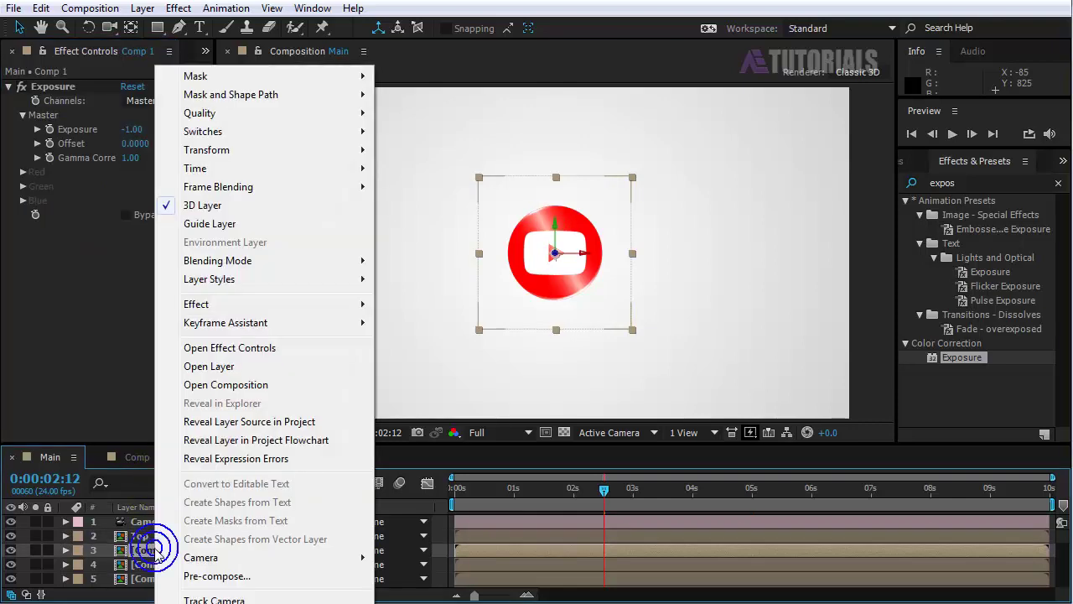
key("Escape")
key("Return")
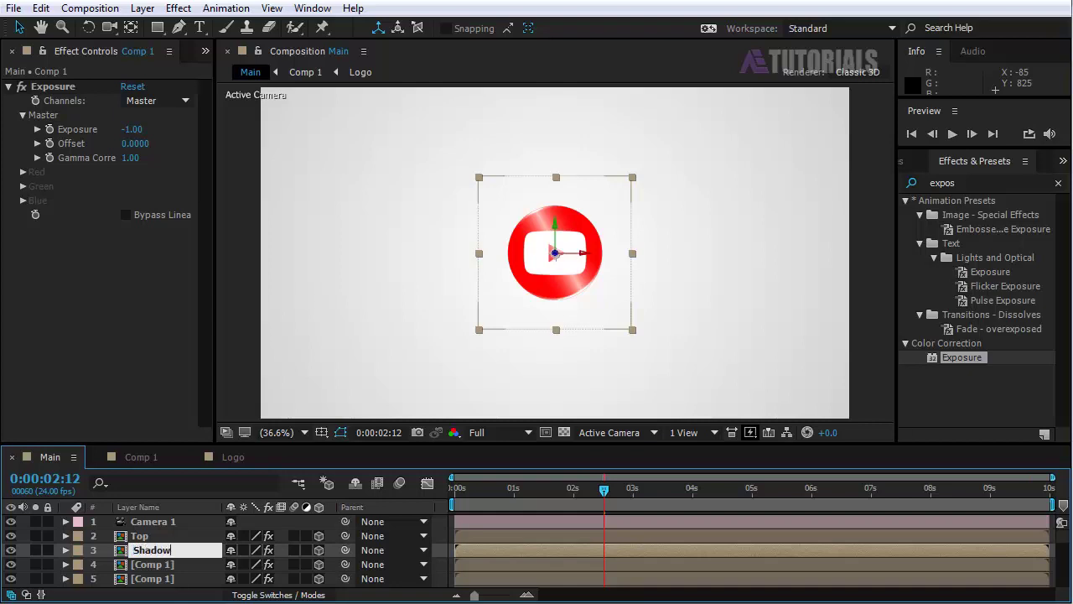
key("Return")
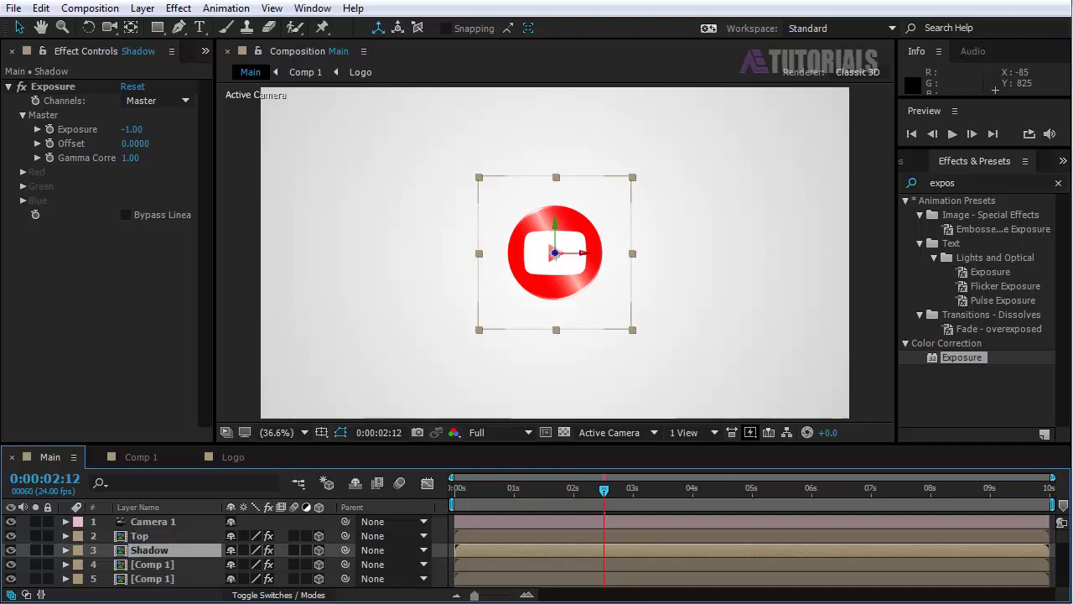
Make Shadow 2D and squash it into a thin ellipse below the logo
left_click(320, 550)
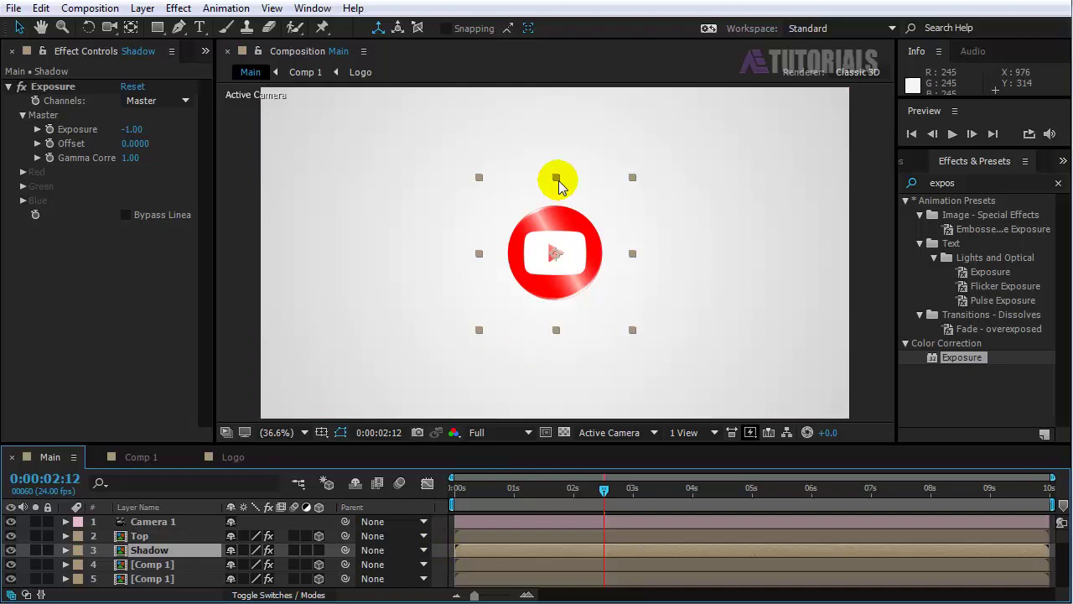
left_click_drag(556, 177, 554, 366)
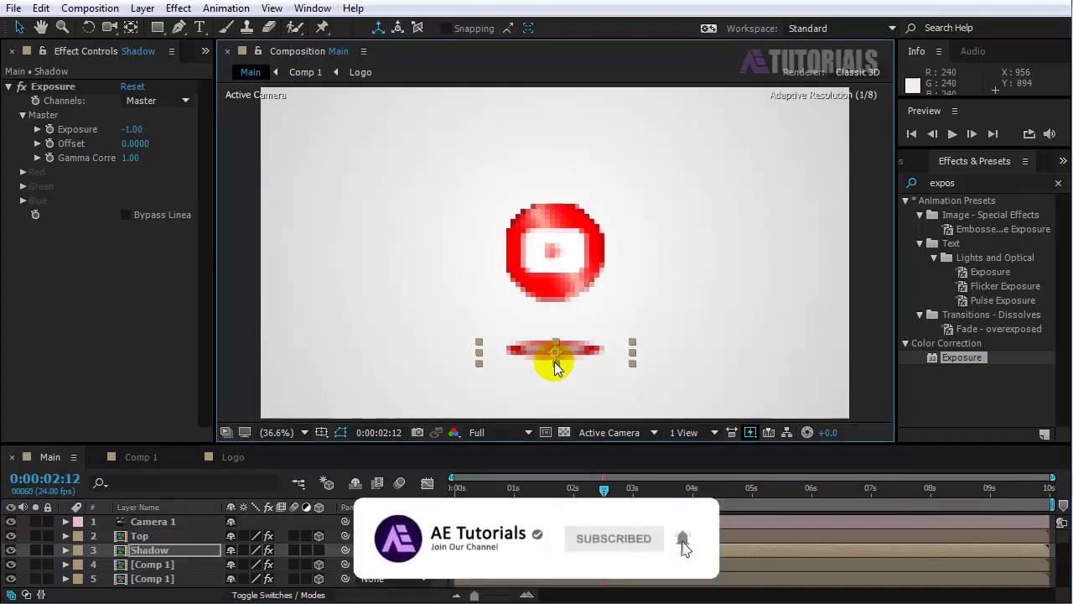
left_click_drag(478, 352, 493, 360)
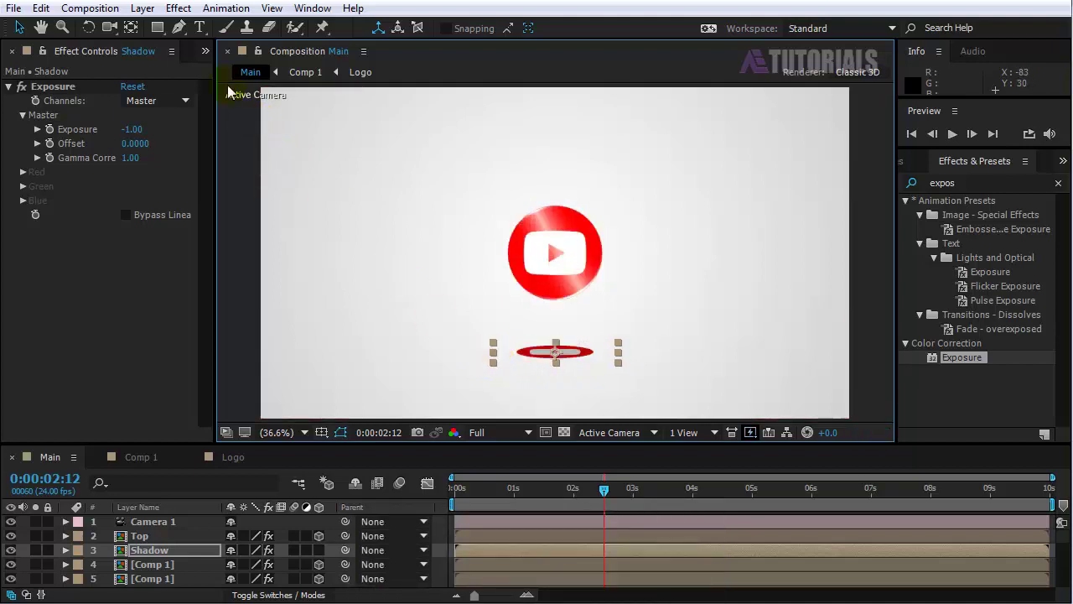
Add a Fill effect colouring the Shadow layer near-black
left_click(178, 8)
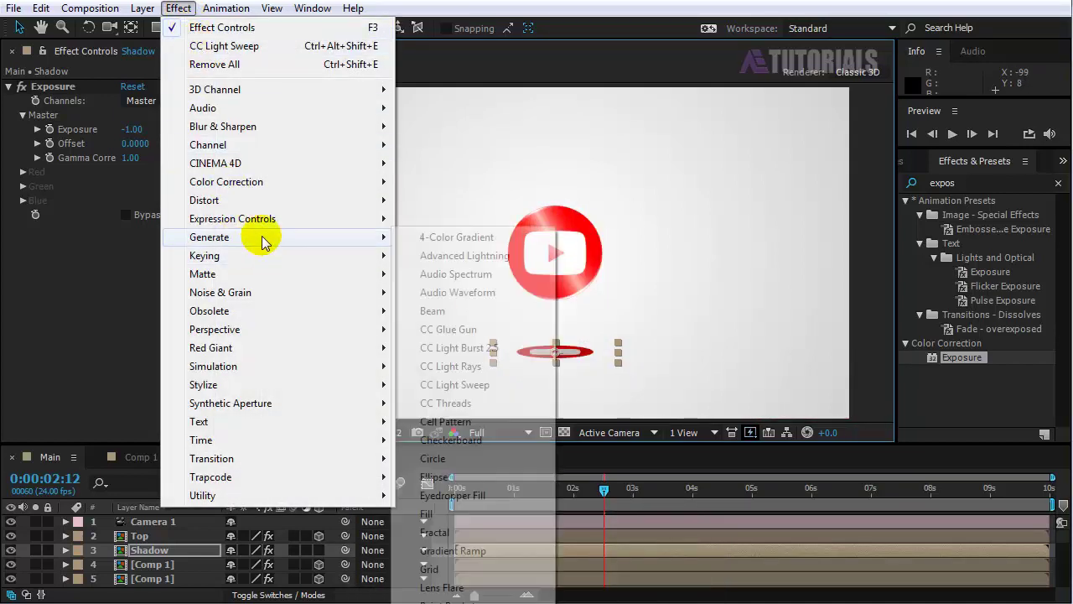
mouse_move(209, 237)
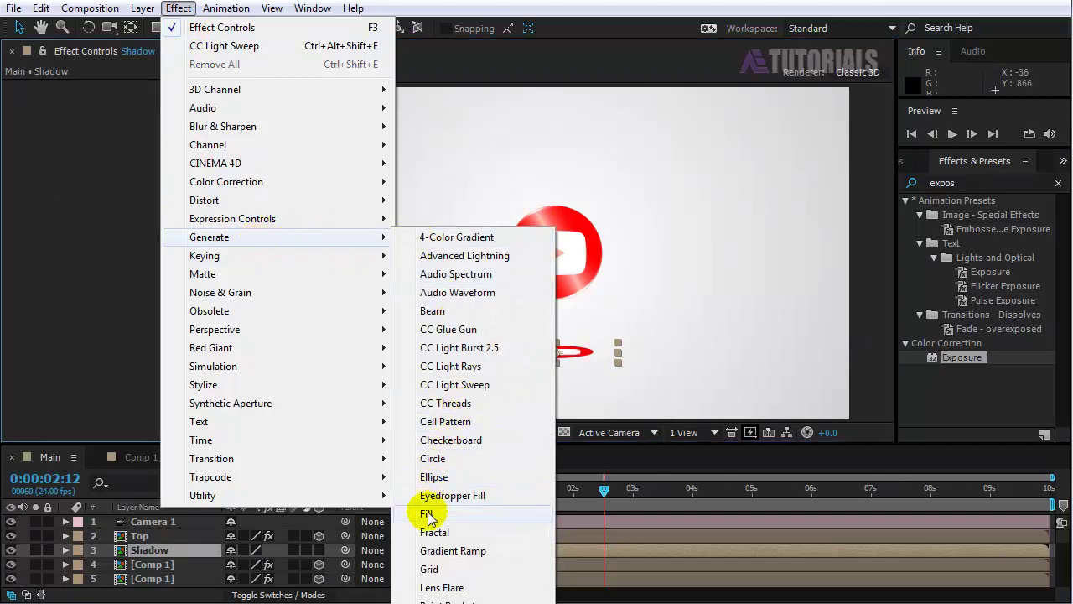
left_click(426, 513)
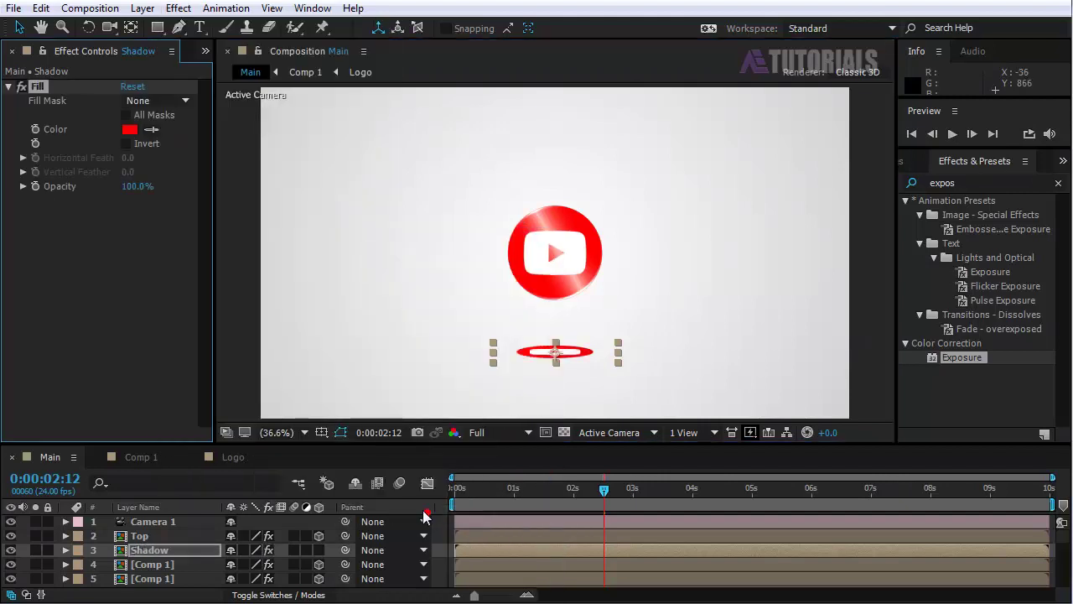
left_click(132, 130)
left_click_drag(383, 479, 382, 478)
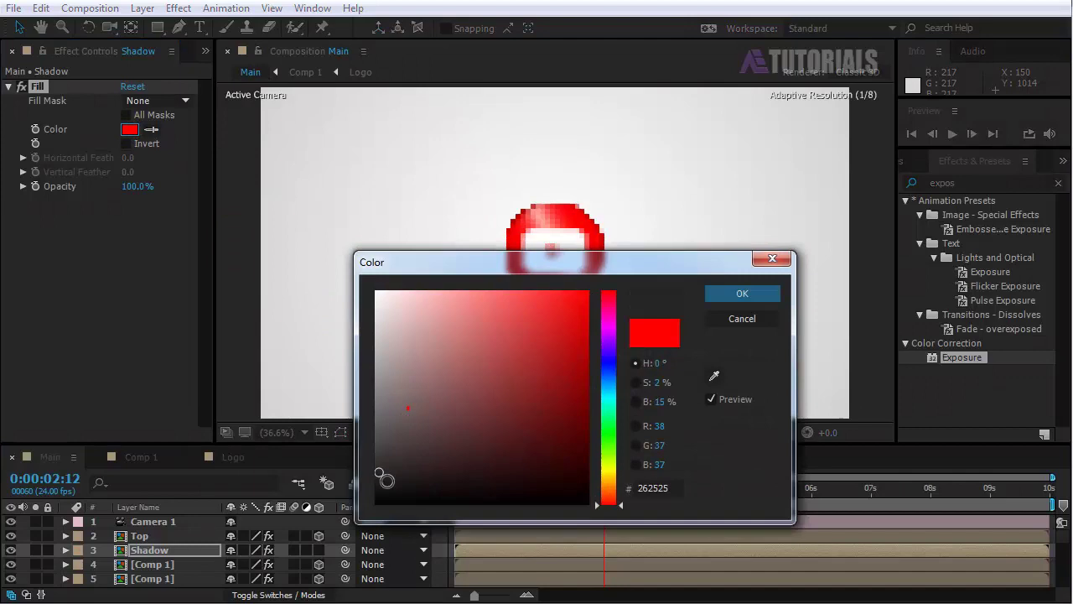
left_click(725, 295)
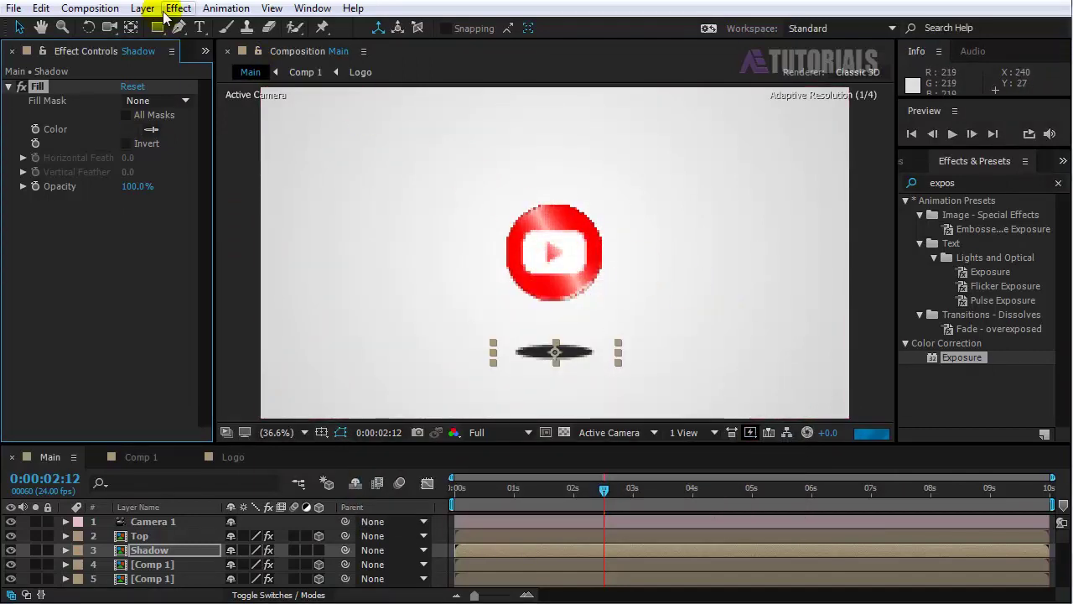
Add Fast Blur to the shadow with Blurriness 150
left_click(170, 9)
mouse_move(223, 127)
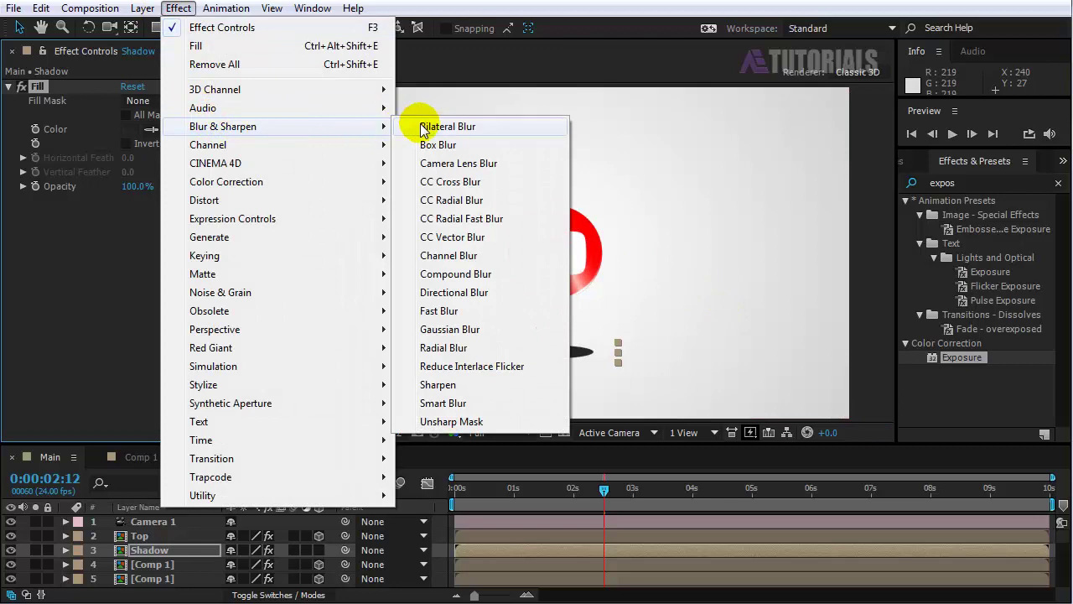
left_click(438, 310)
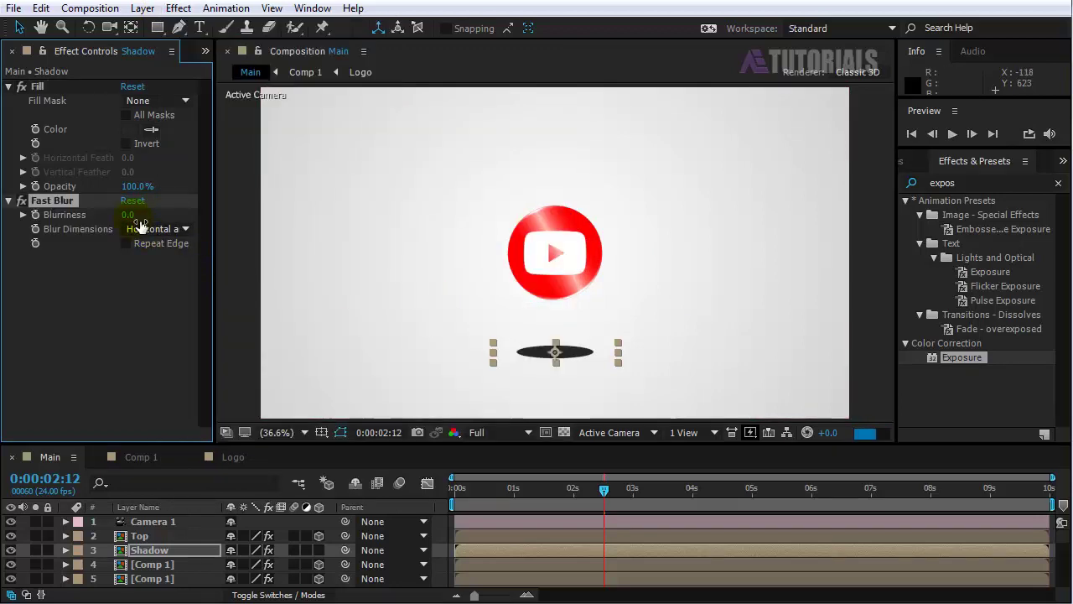
left_click(131, 216)
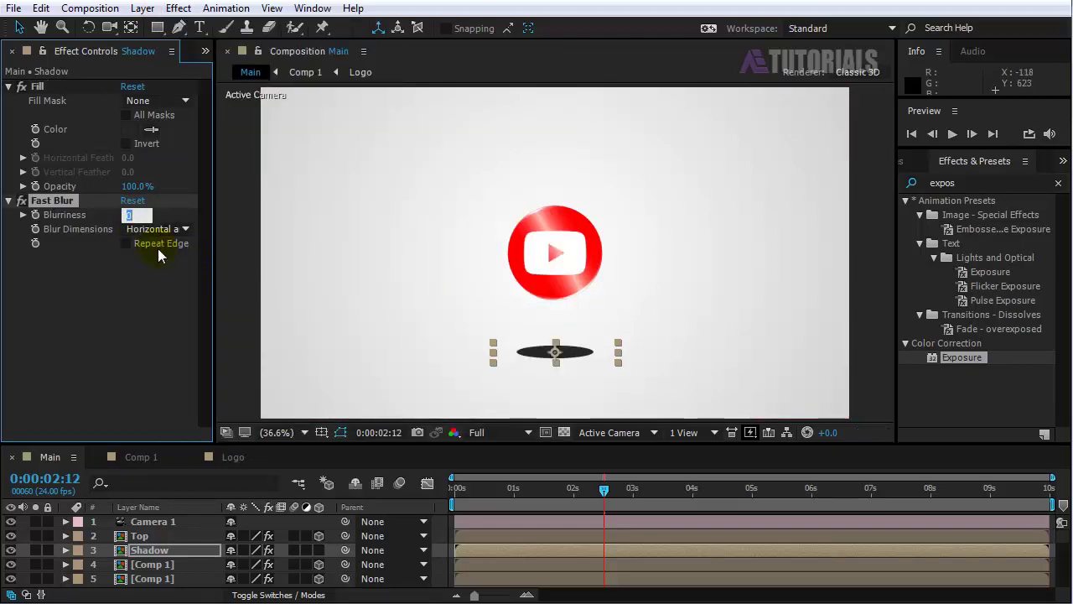
type("150")
key("Return")
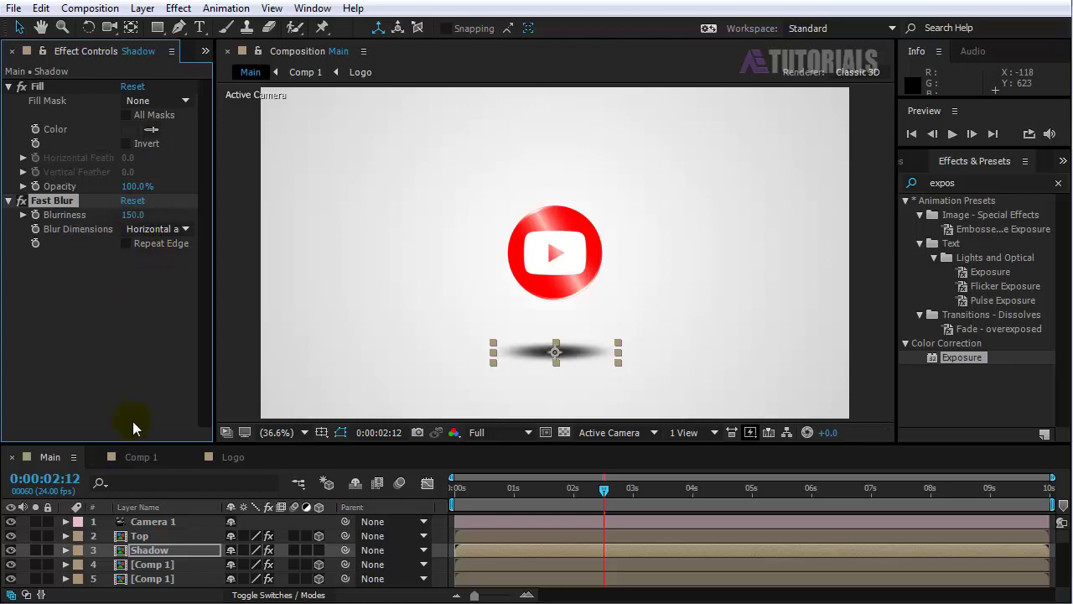
Set the shadow layer's opacity to 33%
key("t")
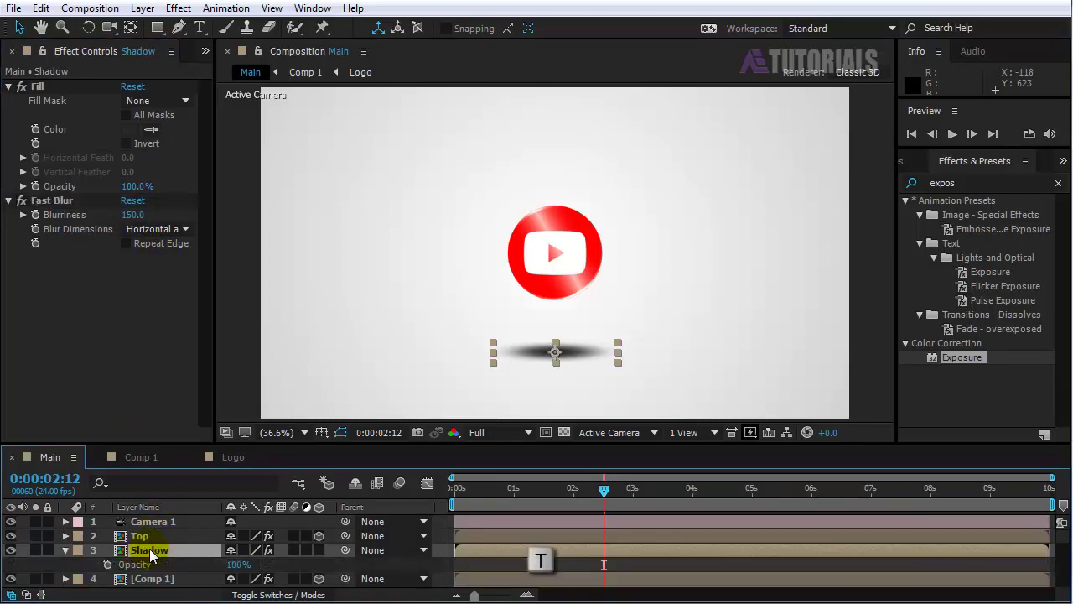
left_click(241, 566)
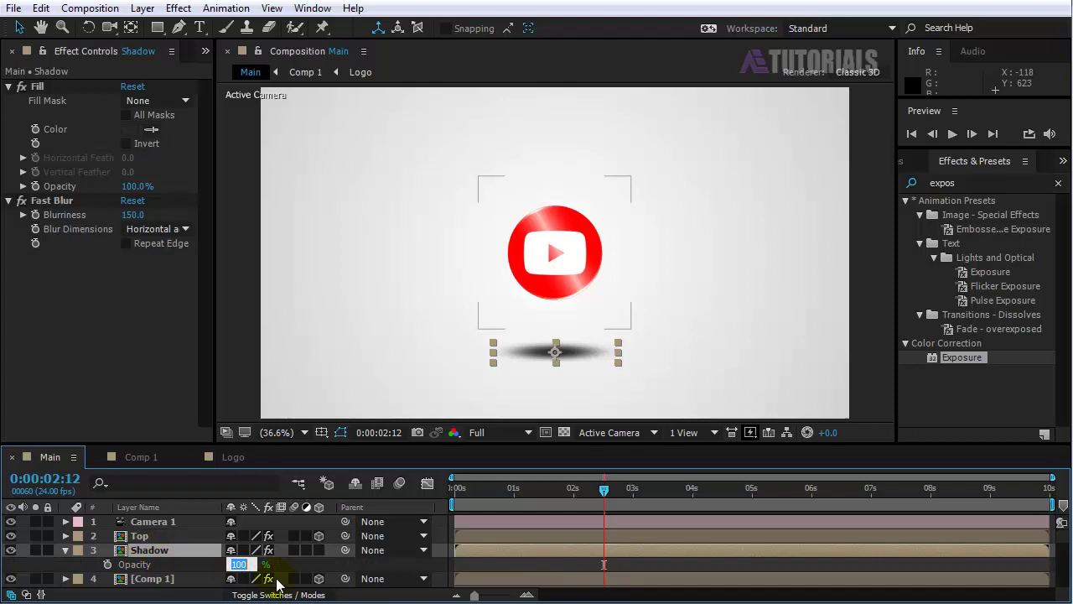
type("33")
key("Return")
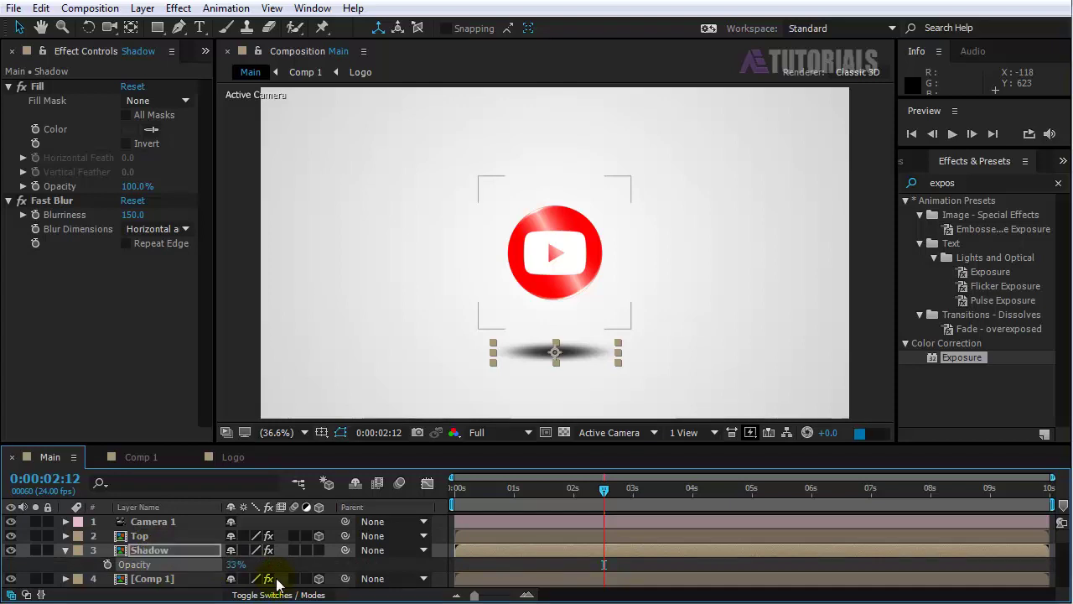
left_click(65, 550)
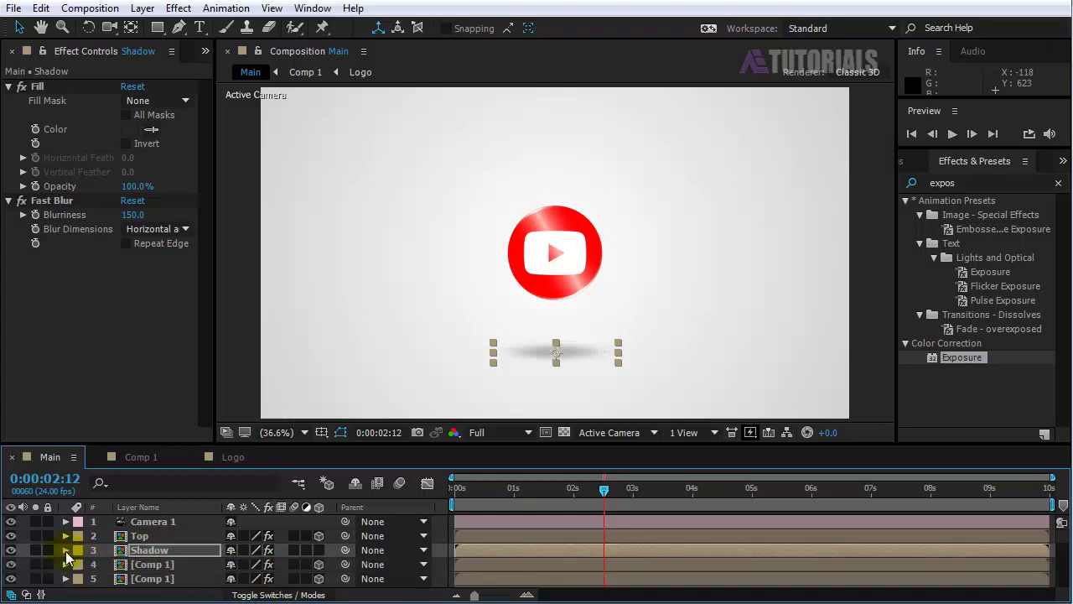
Set a Camera 1 Position keyframe at 5 seconds
left_click(143, 521)
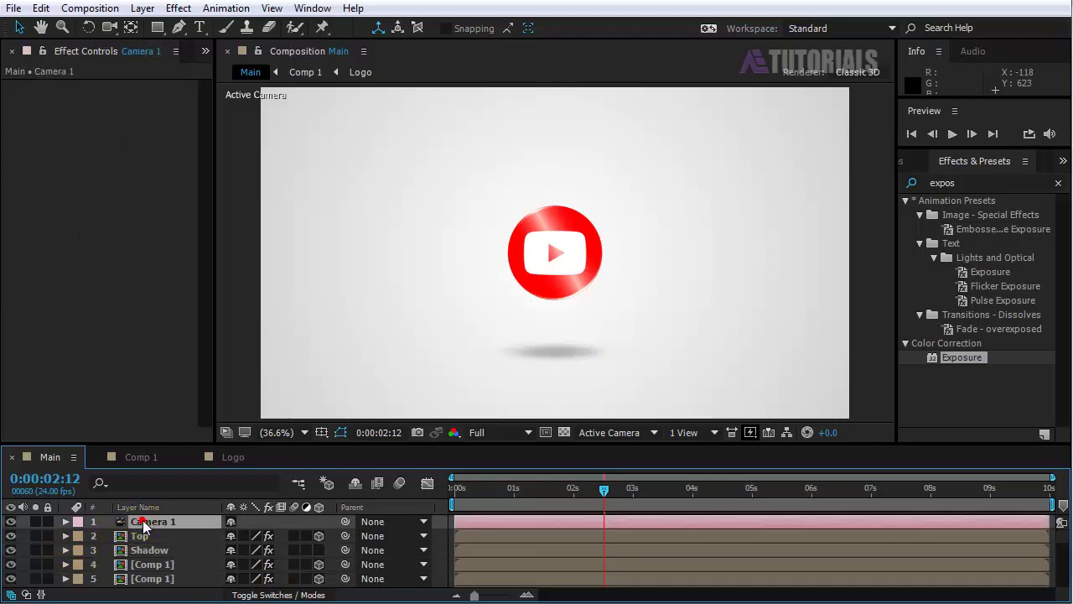
key("p")
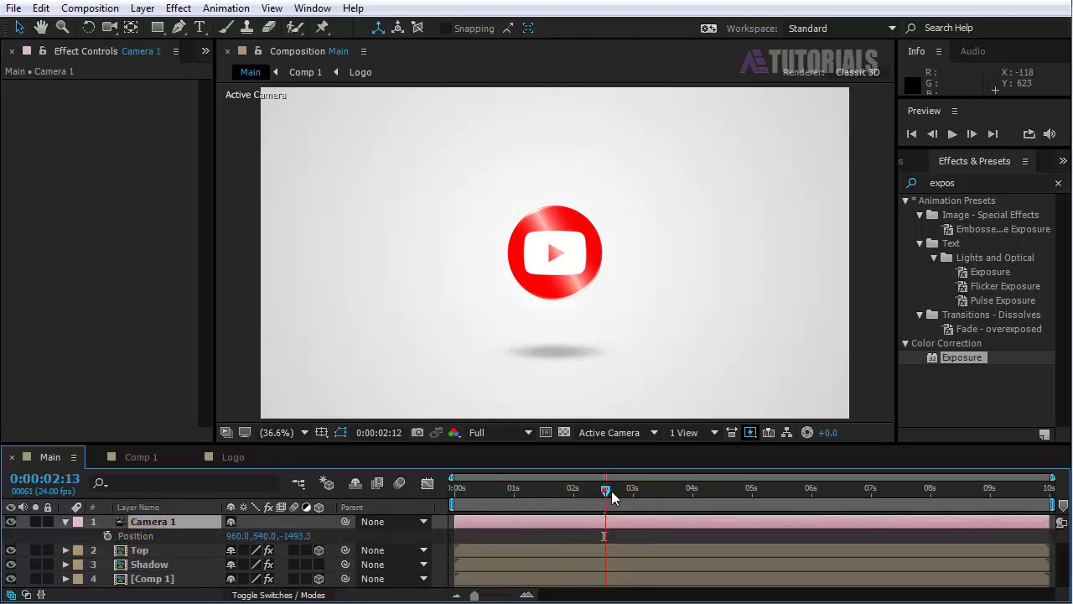
left_click_drag(612, 491, 751, 498)
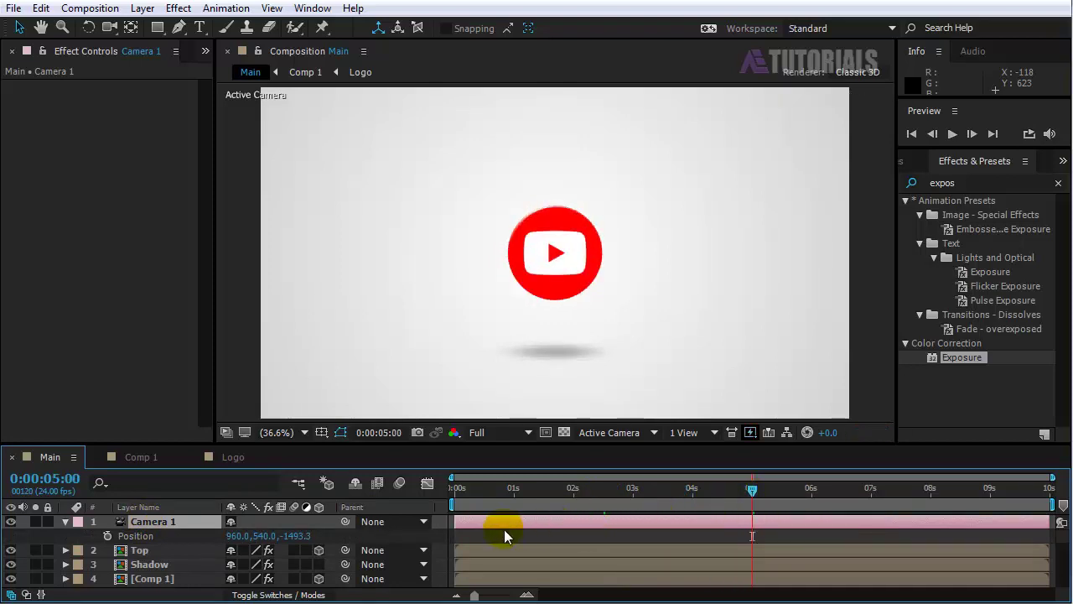
left_click(106, 539)
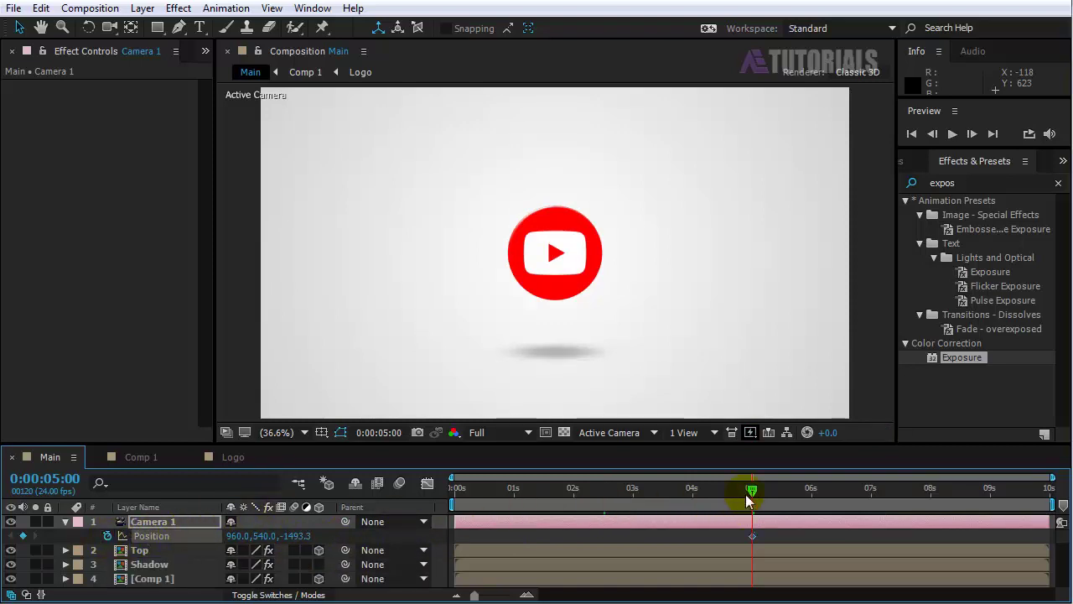
Orbit the camera to a tilted view of the logo at 1 second
left_click_drag(747, 495, 514, 502)
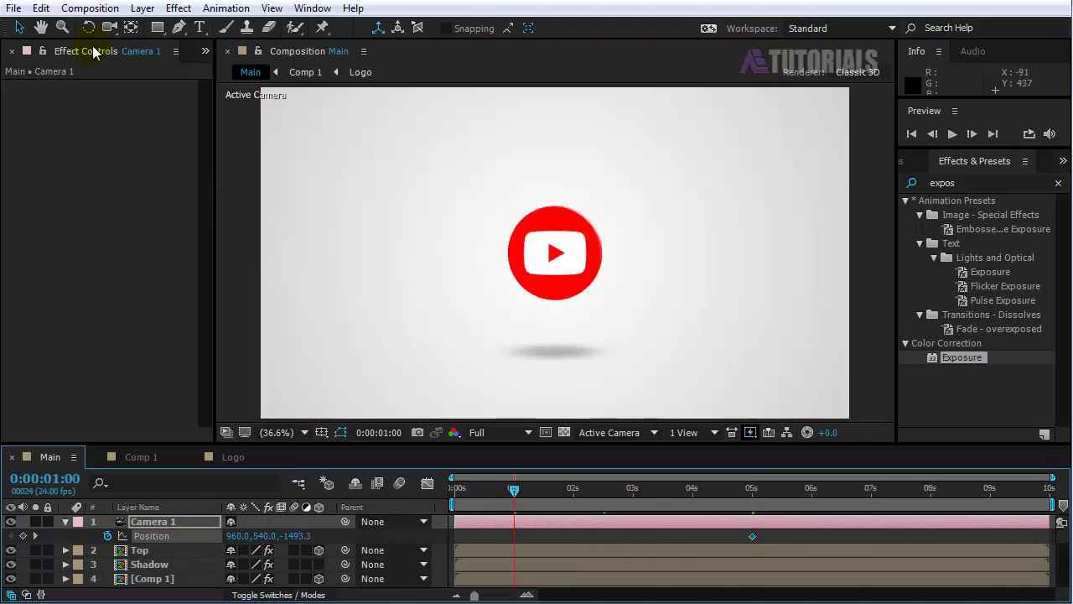
left_click(109, 27)
mouse_move(502, 271)
left_mouse_down()
mouse_move(531, 280)
mouse_move(503, 236)
mouse_move(480, 231)
mouse_move(505, 209)
mouse_move(495, 208)
left_mouse_up()
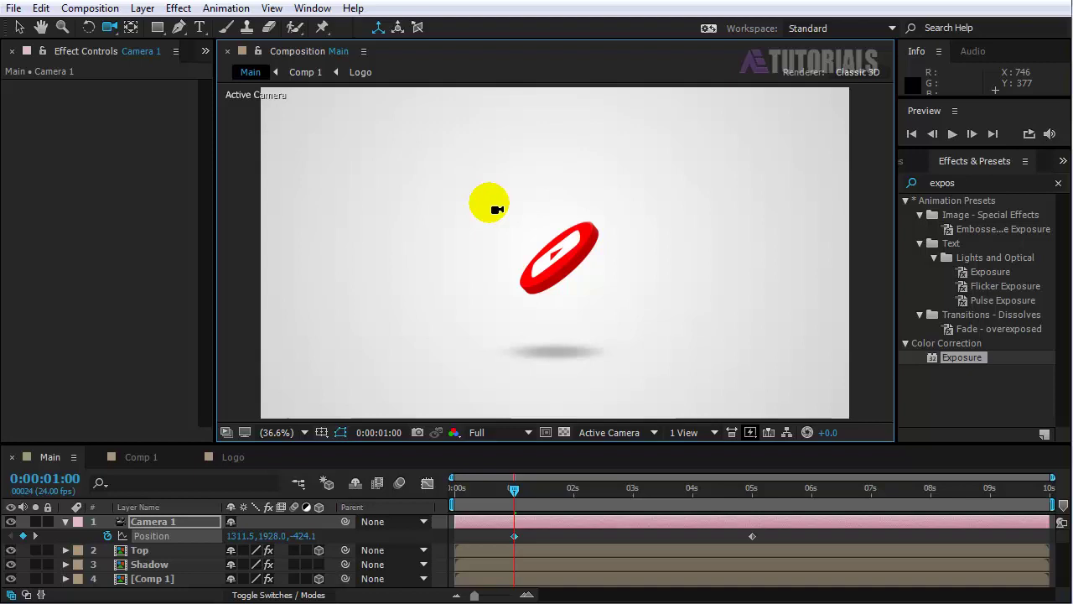
Move the tilted keyframe to 0 seconds and Easy Ease both keyframes with F9
key("v")
left_click(514, 536)
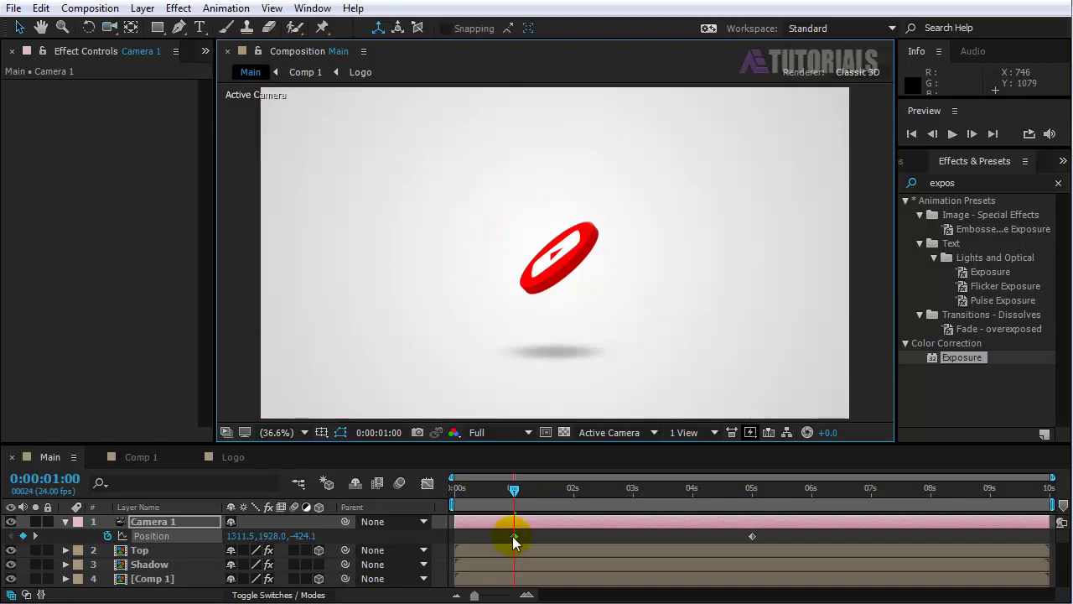
left_click_drag(510, 537, 464, 537)
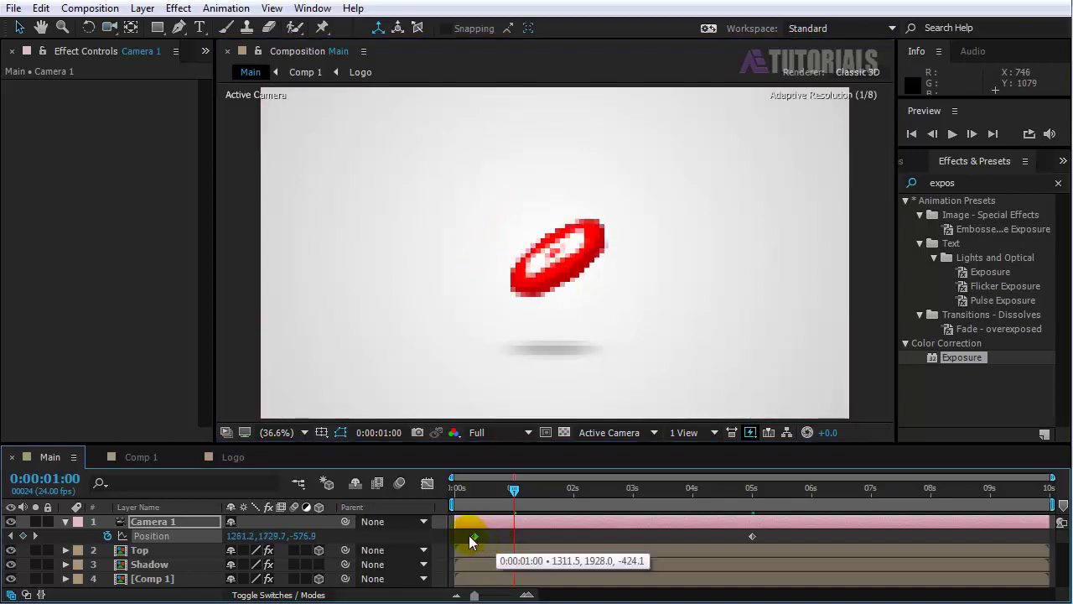
left_click_drag(788, 534, 445, 543)
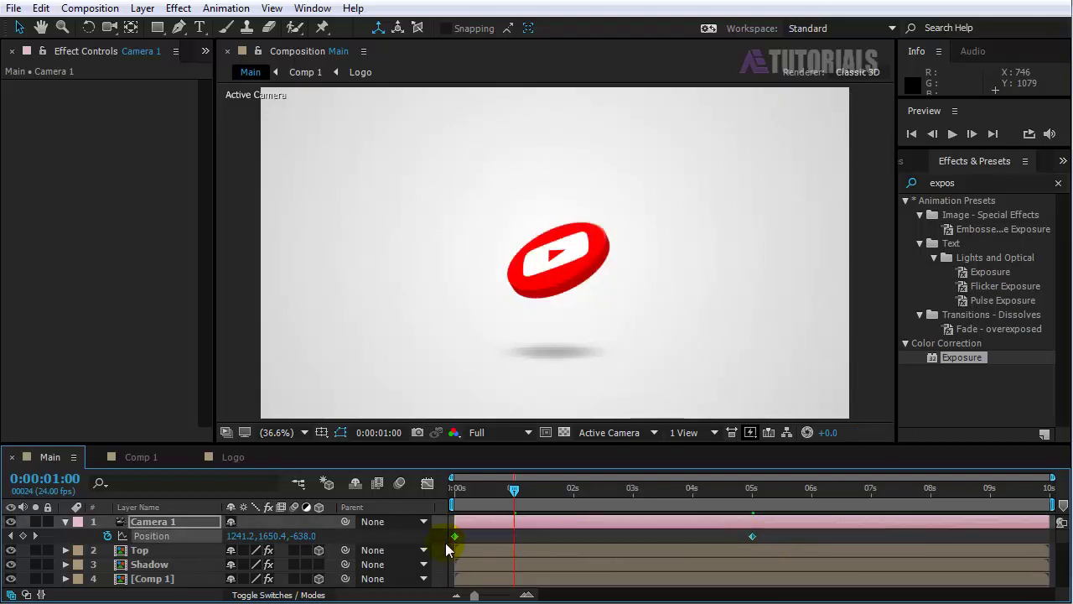
key("F9")
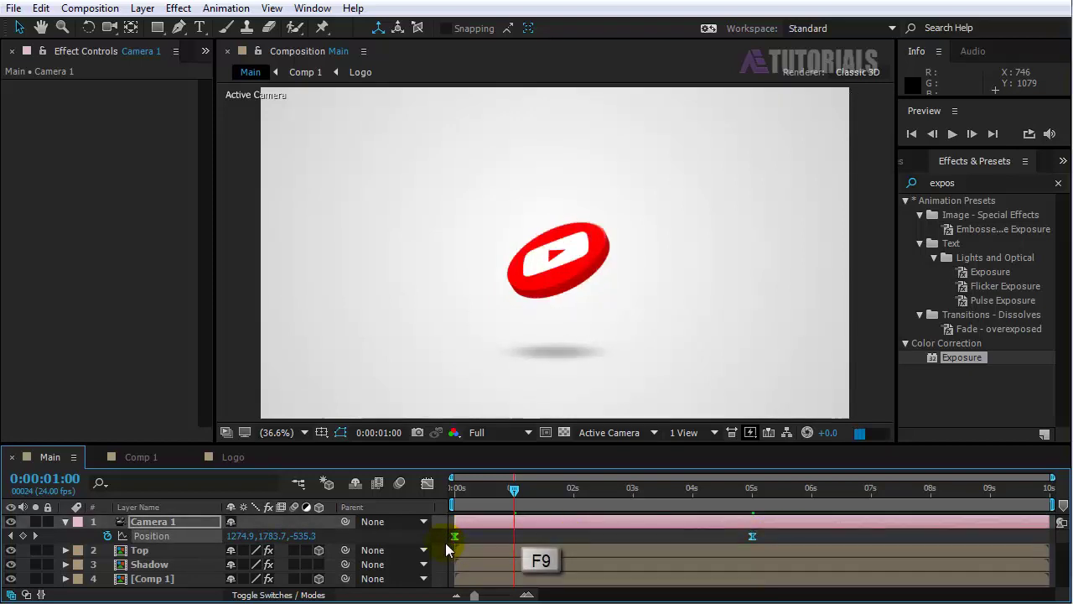
In the Graph Editor, lengthen the 5-second keyframe's incoming ease for a slow glide
left_click(427, 484)
left_click_drag(707, 550, 788, 572)
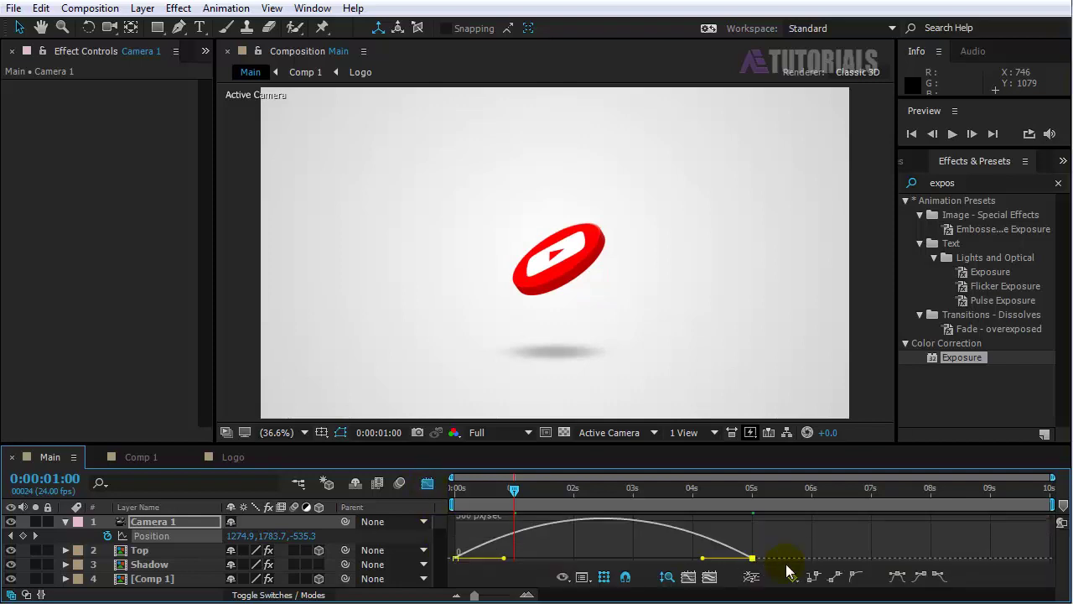
left_click_drag(703, 558, 646, 561)
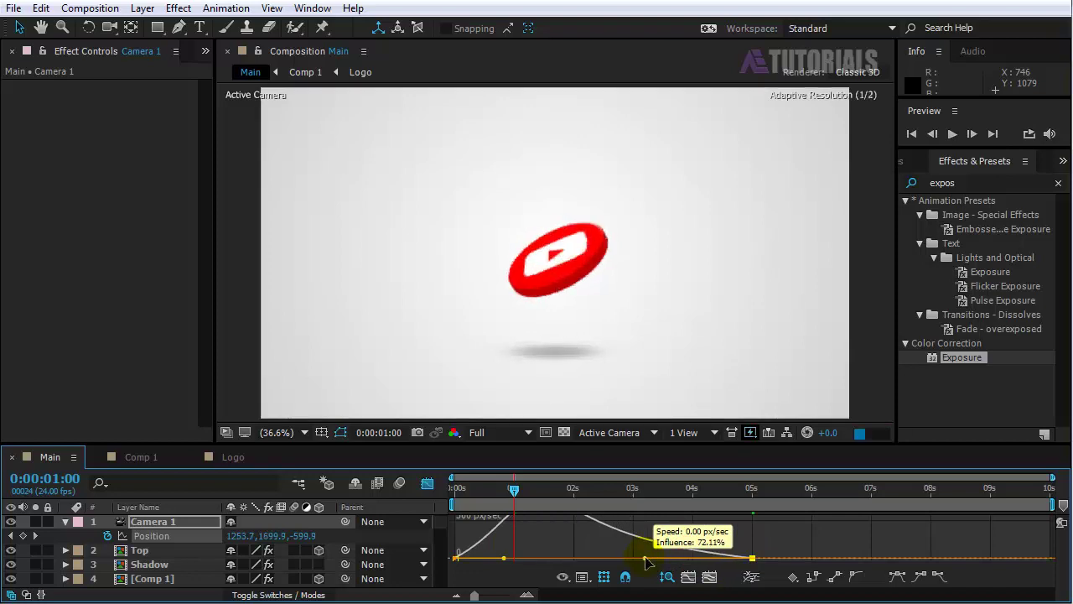
left_click_drag(659, 447, 659, 402)
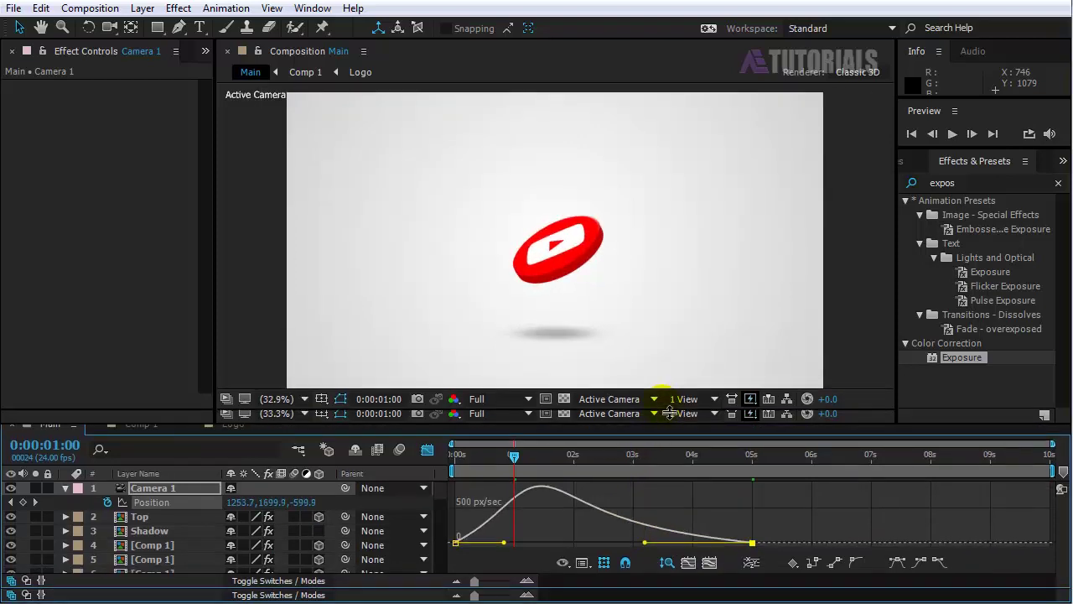
left_click(430, 445)
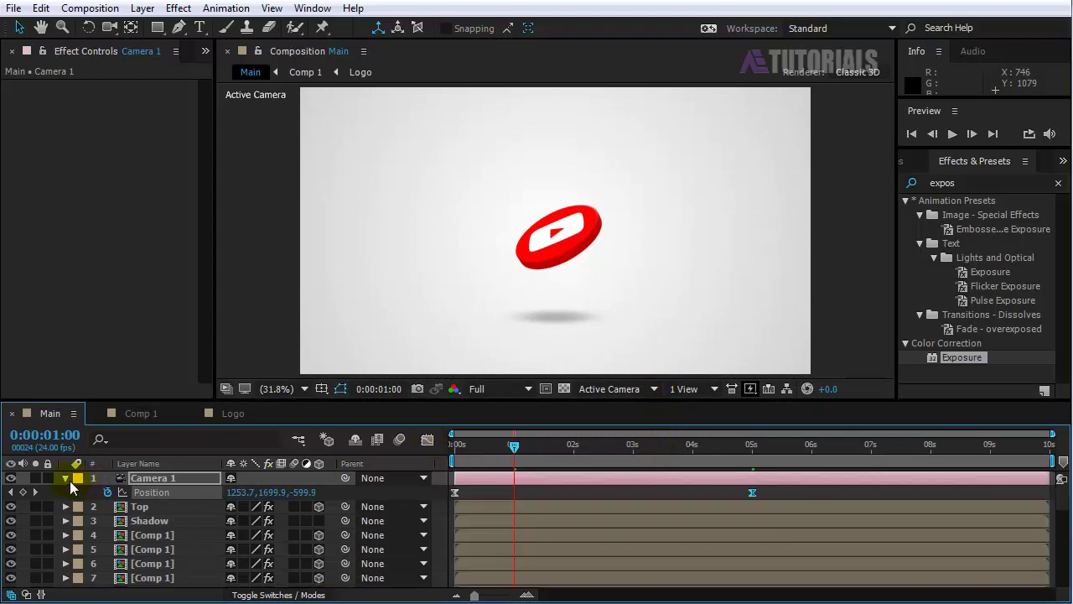
End the work area at about 8 seconds
left_click(66, 479)
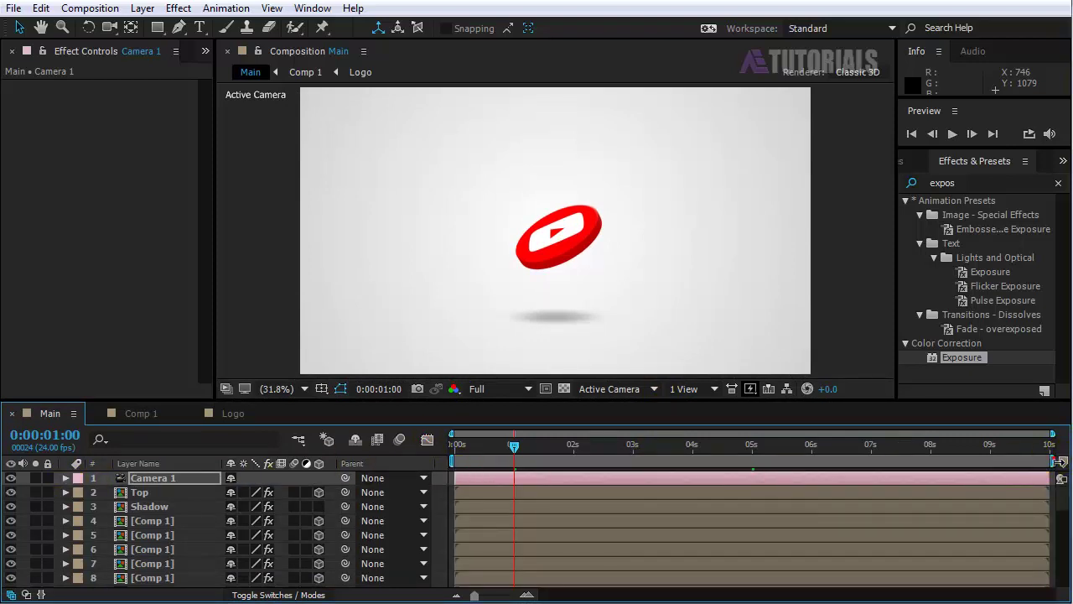
left_click_drag(1058, 461, 930, 463)
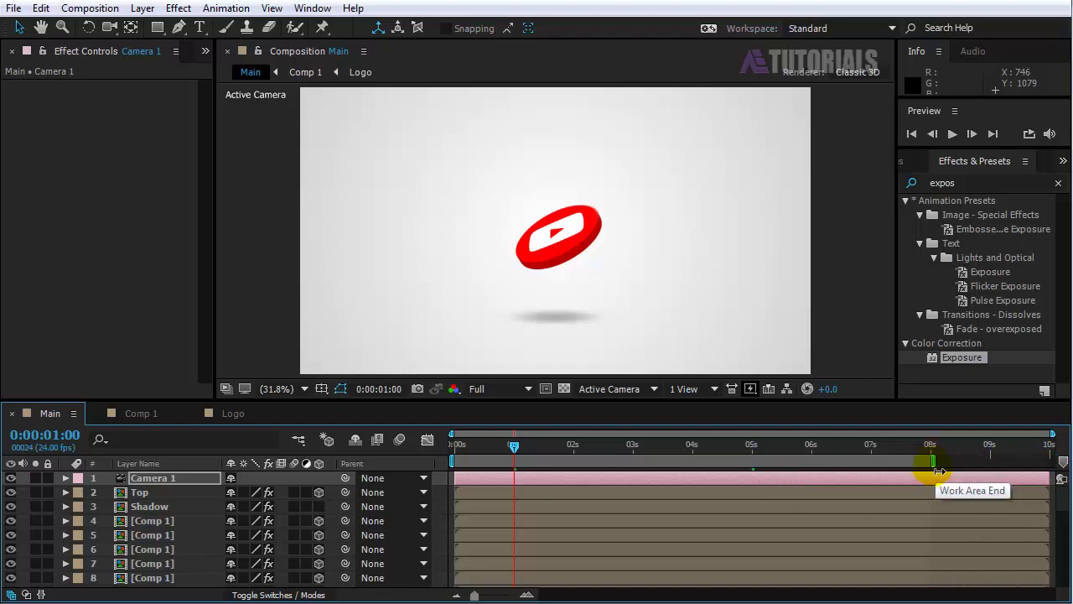
left_click_drag(571, 406, 563, 488)
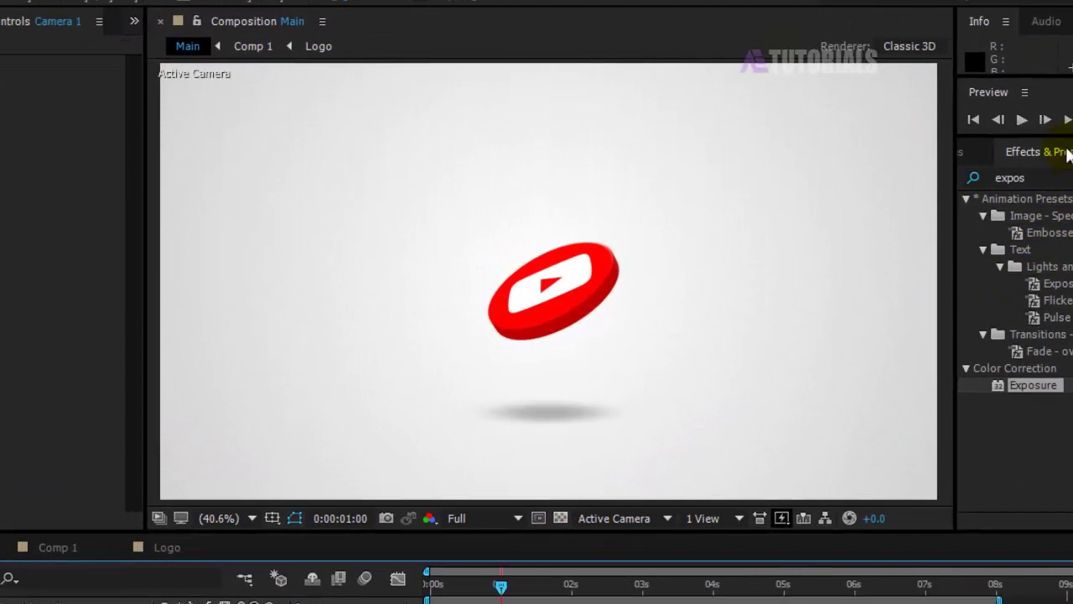